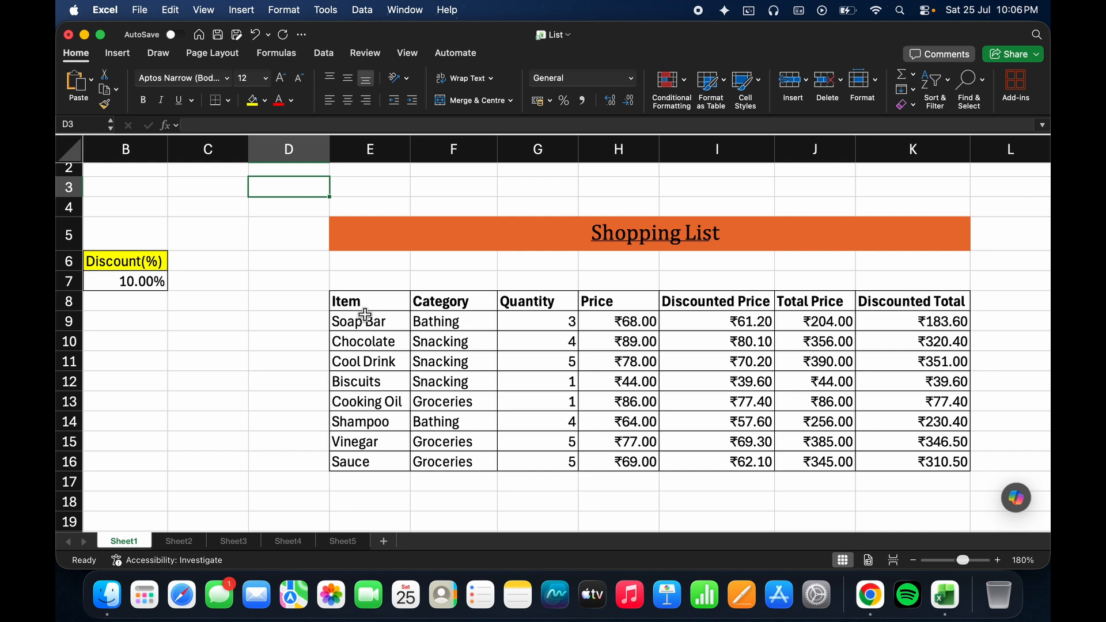
- Insert a 2D clustered column chart from the item names in E9:E16 and their prices in H9:H16
{"action": "left_click_drag", "start_coordinate": [366, 320], "coordinate": [371, 457]}
{"action": "left_click_drag", "start_coordinate": [617, 321], "coordinate": [612, 465]}
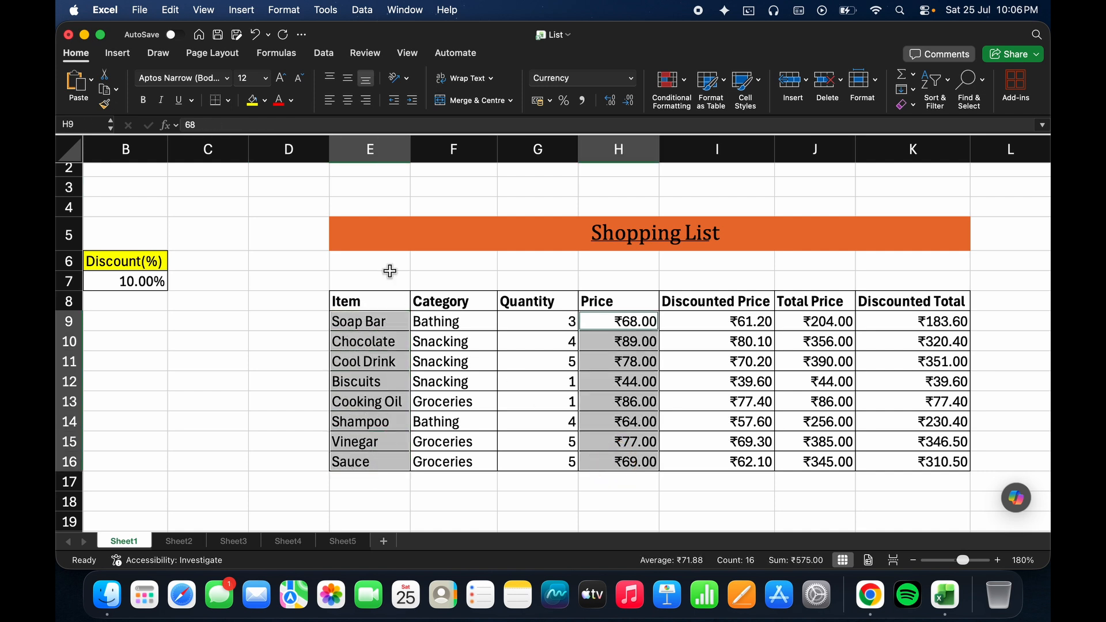
{"action": "left_click", "coordinate": [117, 53]}
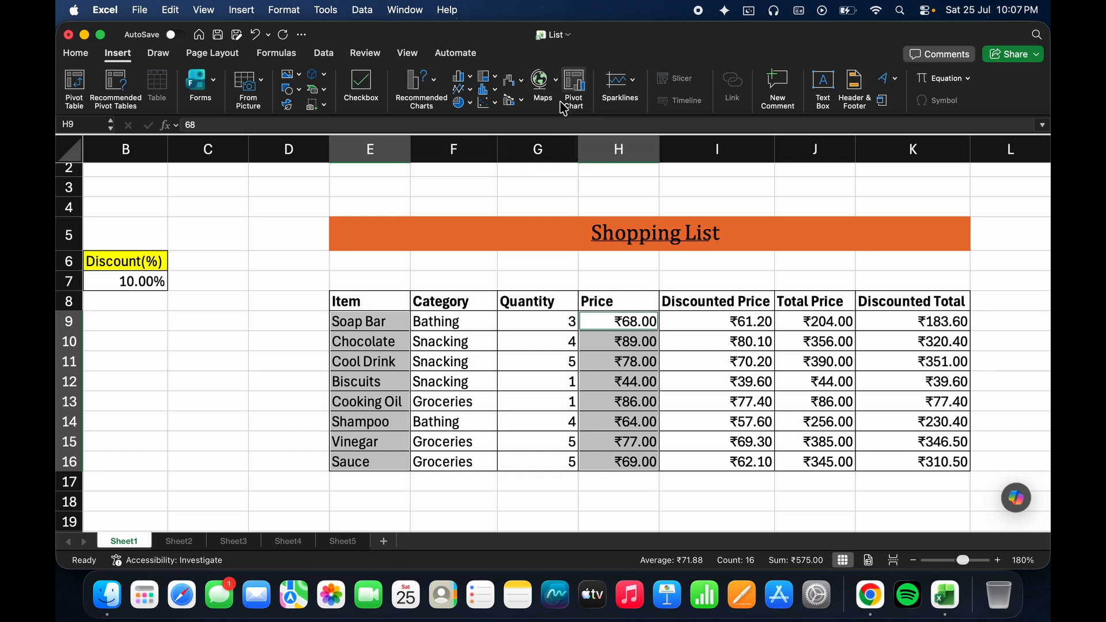
{"action": "left_click", "coordinate": [464, 76]}
{"action": "left_click", "coordinate": [506, 144]}
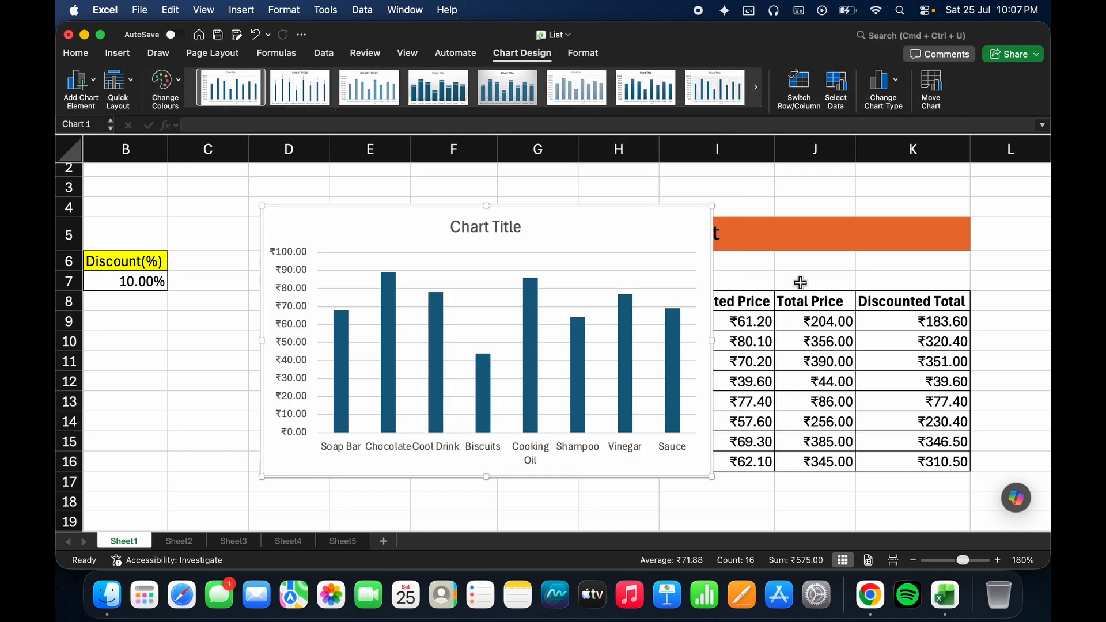
- Move the chart off the Item to Price columns so that it sits over columns I to M
{"action": "left_click_drag", "start_coordinate": [437, 222], "coordinate": [848, 205]}
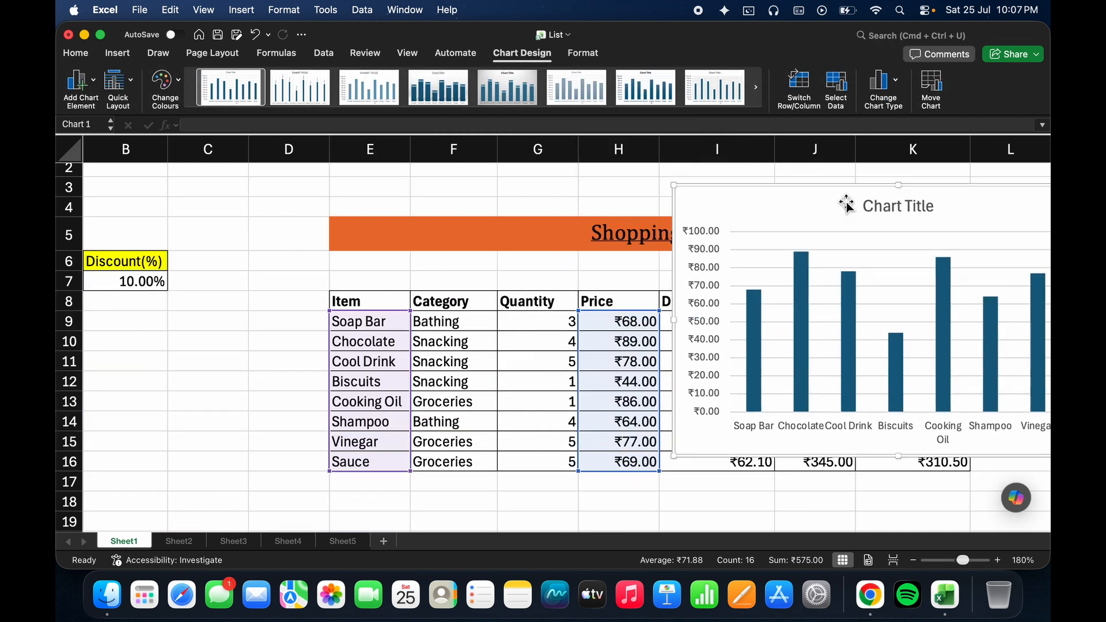
{"action": "left_click", "coordinate": [913, 560]}
{"action": "left_click_drag", "start_coordinate": [681, 195], "coordinate": [694, 226]}
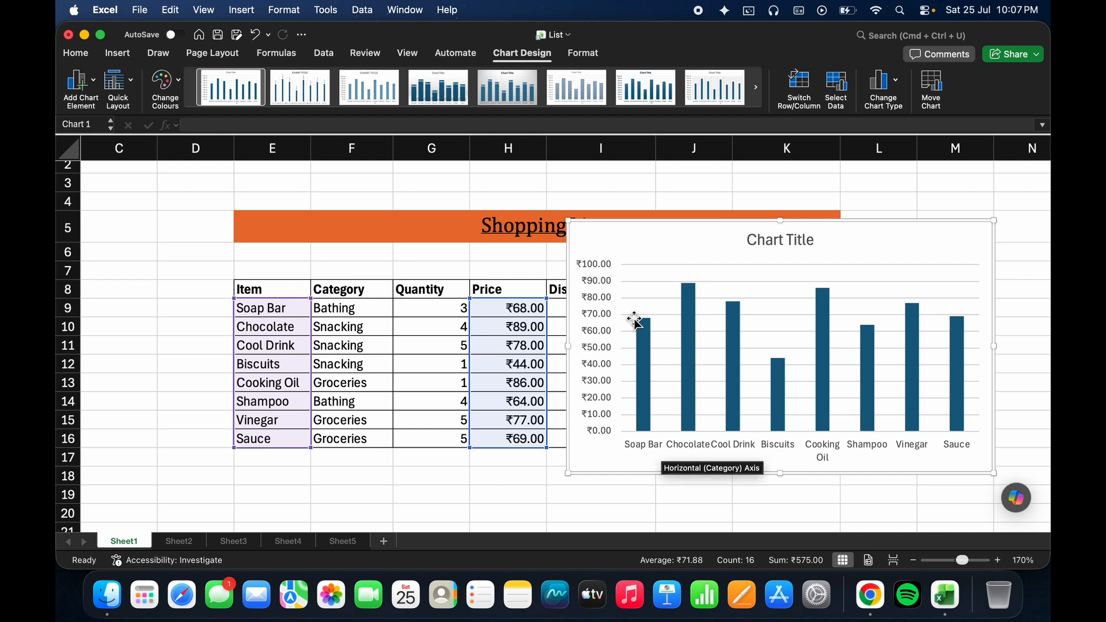
{"action": "mouse_move", "coordinate": [638, 319]}
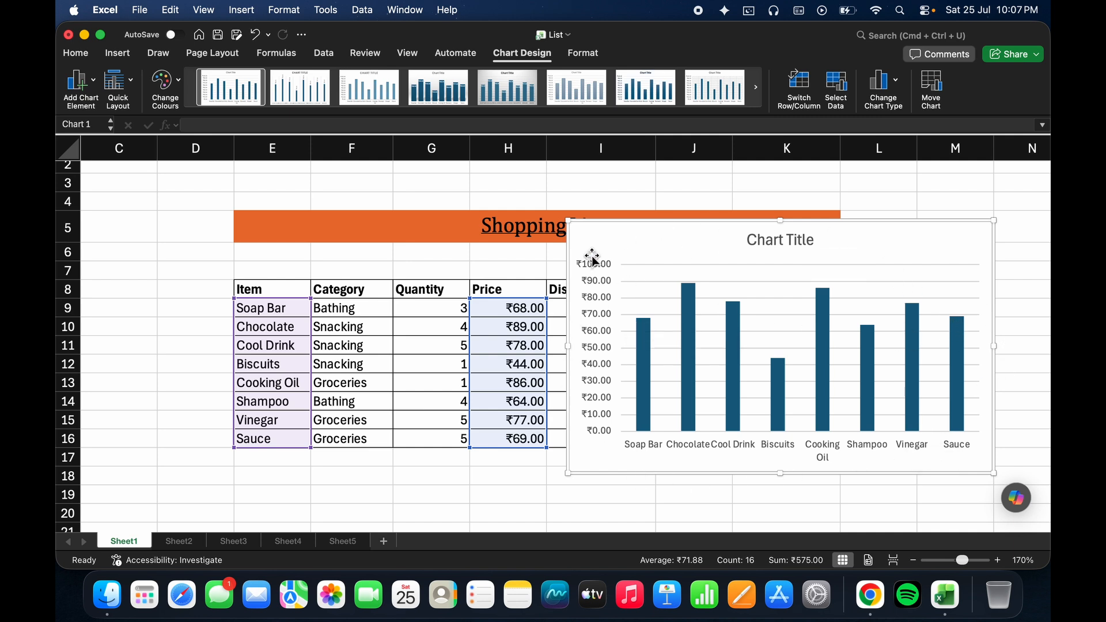
{"action": "mouse_move", "coordinate": [689, 292]}
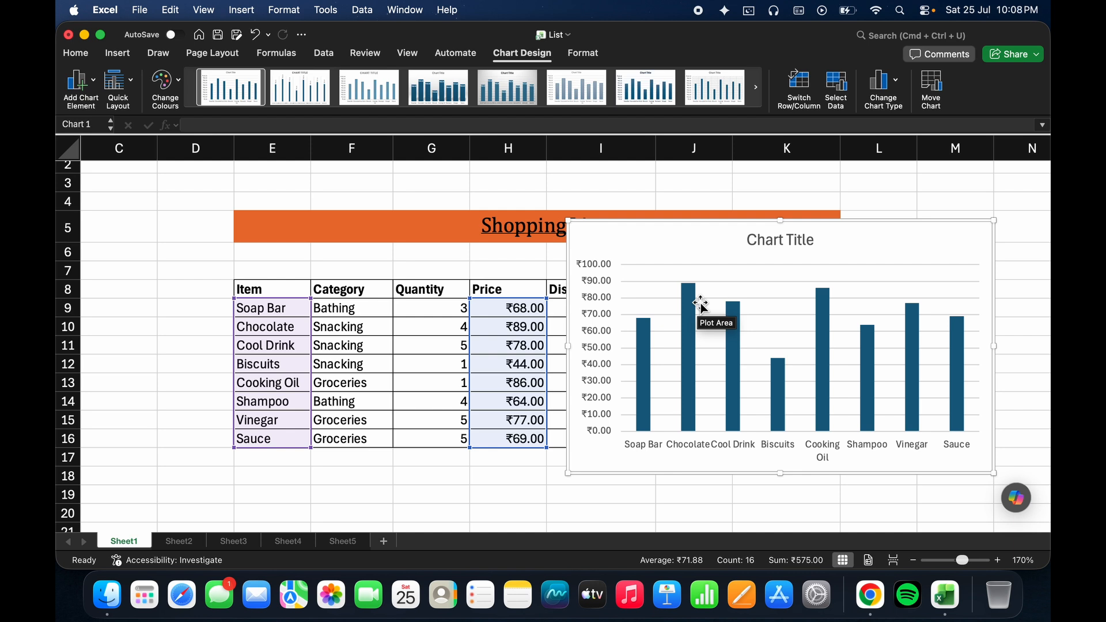
{"action": "mouse_move", "coordinate": [777, 381]}
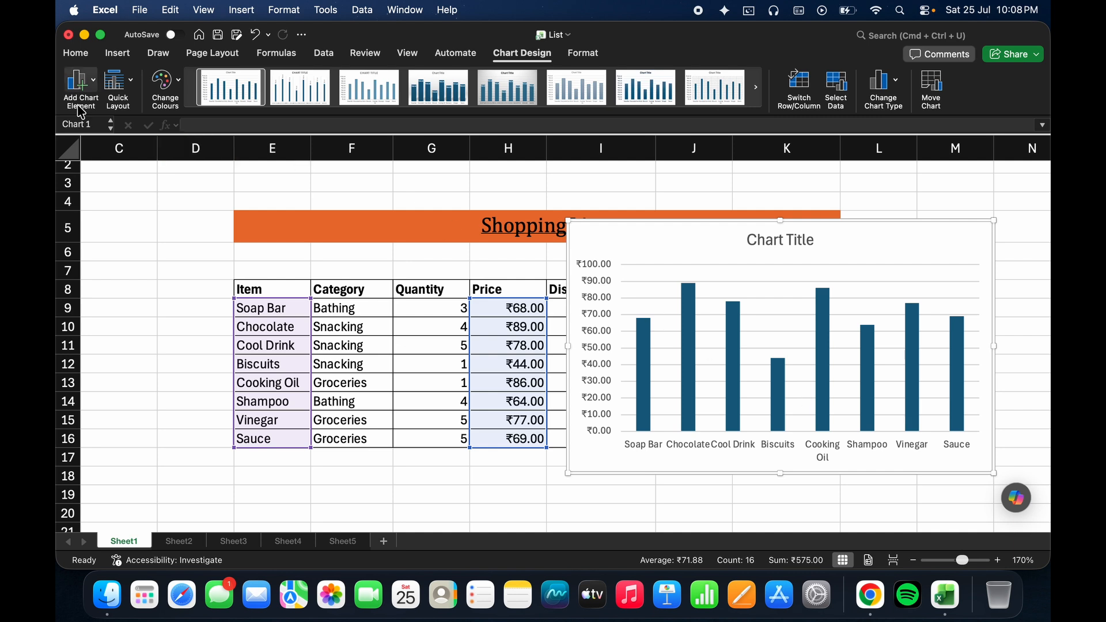
- Hide the chart's primary horizontal axis and bring it back
{"action": "left_click", "coordinate": [91, 88]}
{"action": "mouse_move", "coordinate": [102, 108]}
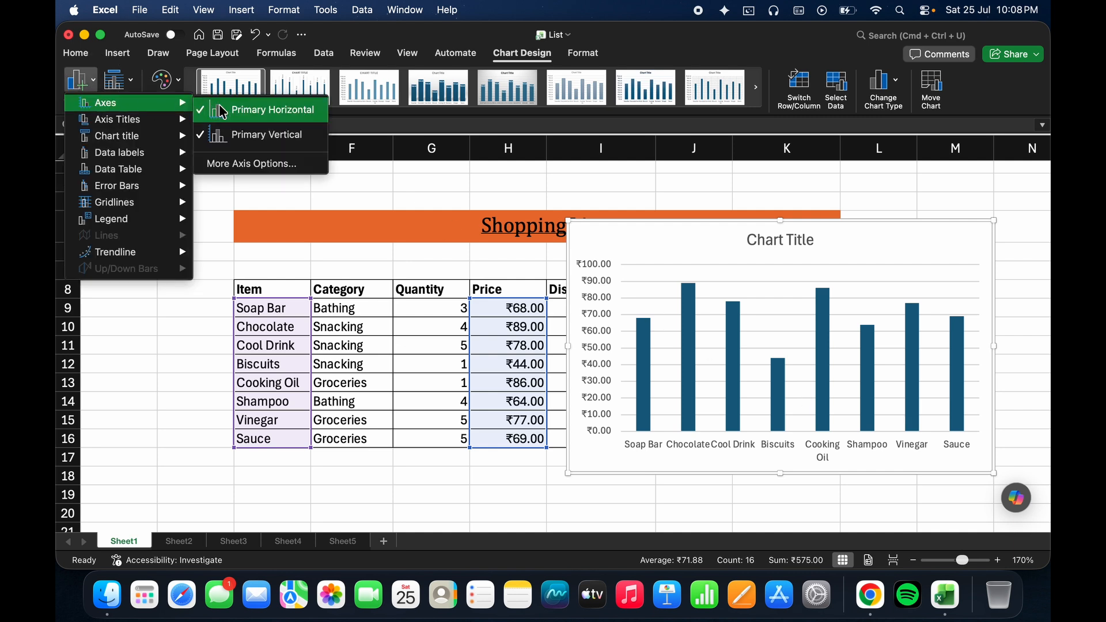
{"action": "mouse_move", "coordinate": [173, 152]}
{"action": "left_click", "coordinate": [210, 110]}
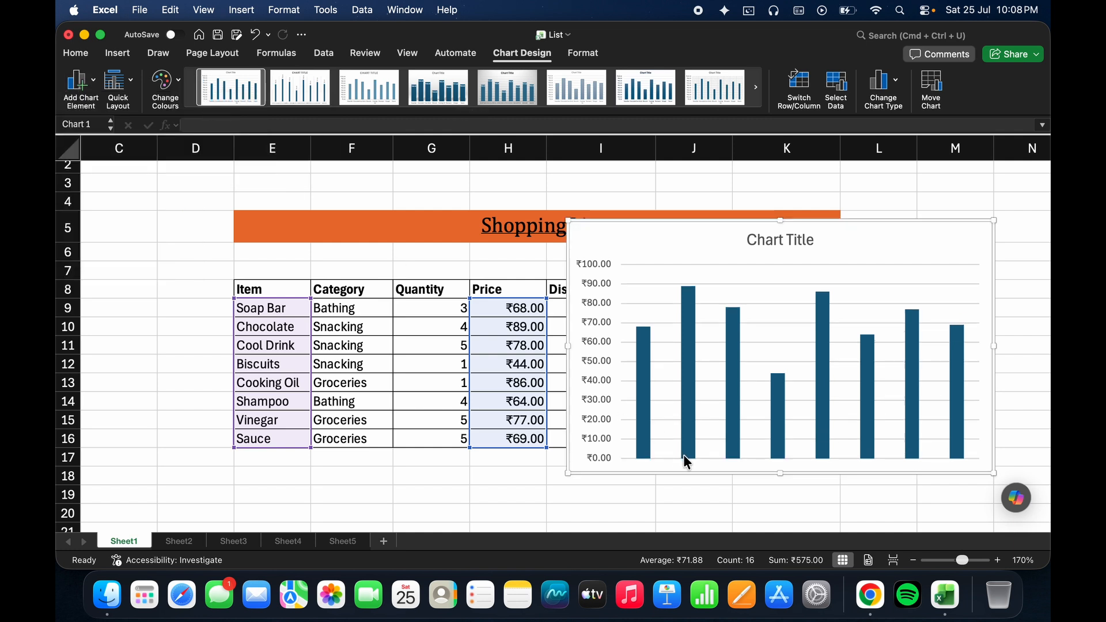
{"action": "left_click", "coordinate": [80, 86]}
{"action": "left_click", "coordinate": [213, 110]}
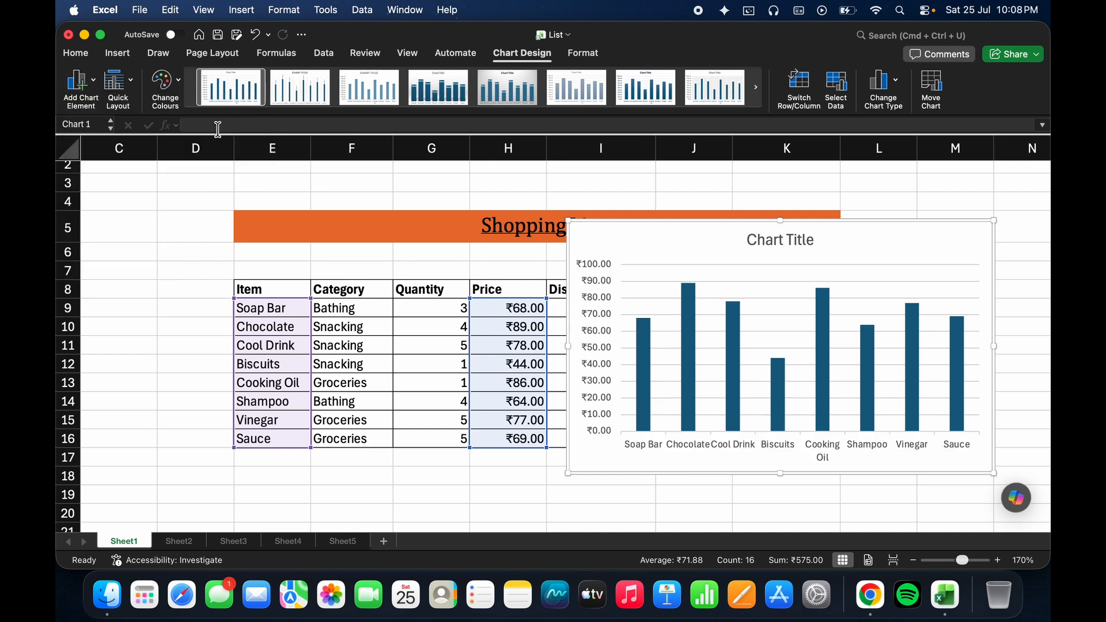
- Try the chart legend at the right and at the top, and set the legend back to None
{"action": "left_click", "coordinate": [79, 83]}
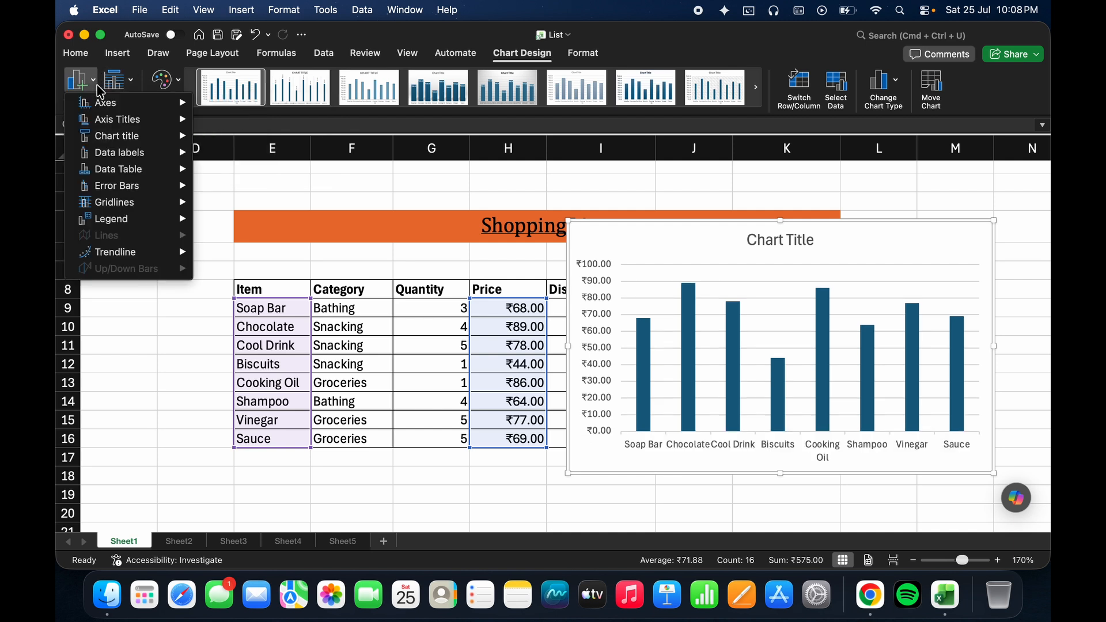
{"action": "mouse_move", "coordinate": [120, 225]}
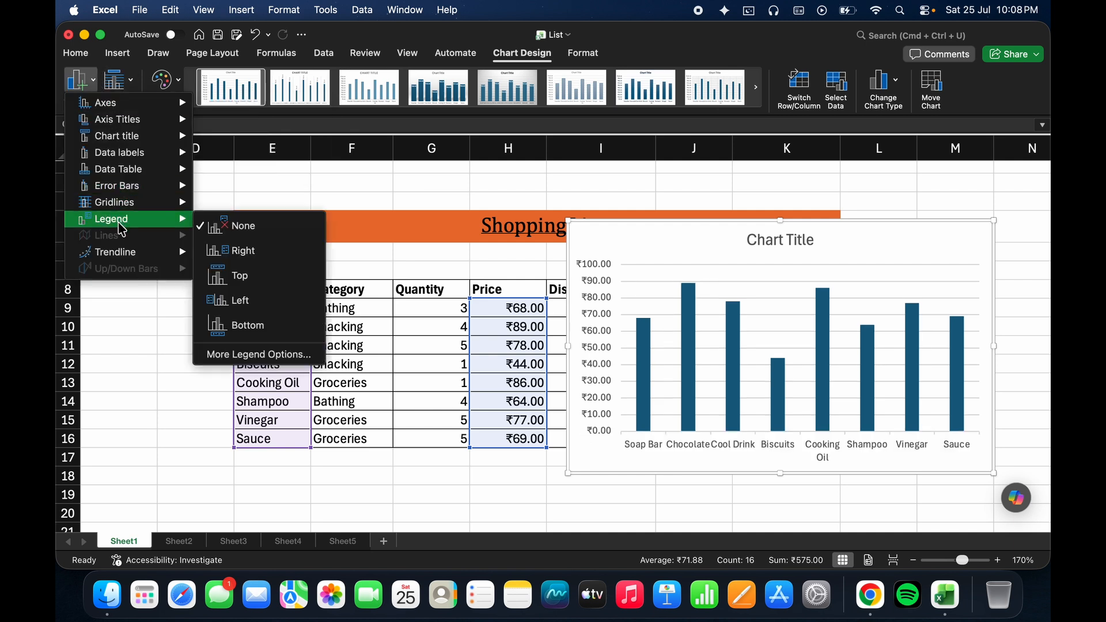
{"action": "left_click", "coordinate": [227, 248]}
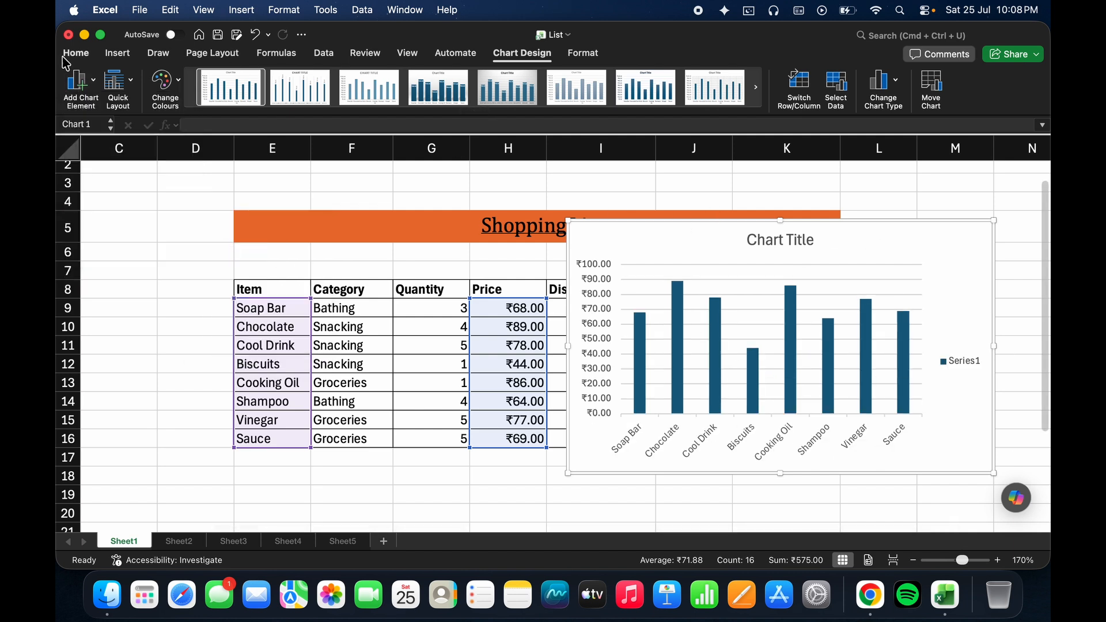
{"action": "left_click", "coordinate": [79, 81]}
{"action": "left_click", "coordinate": [227, 265]}
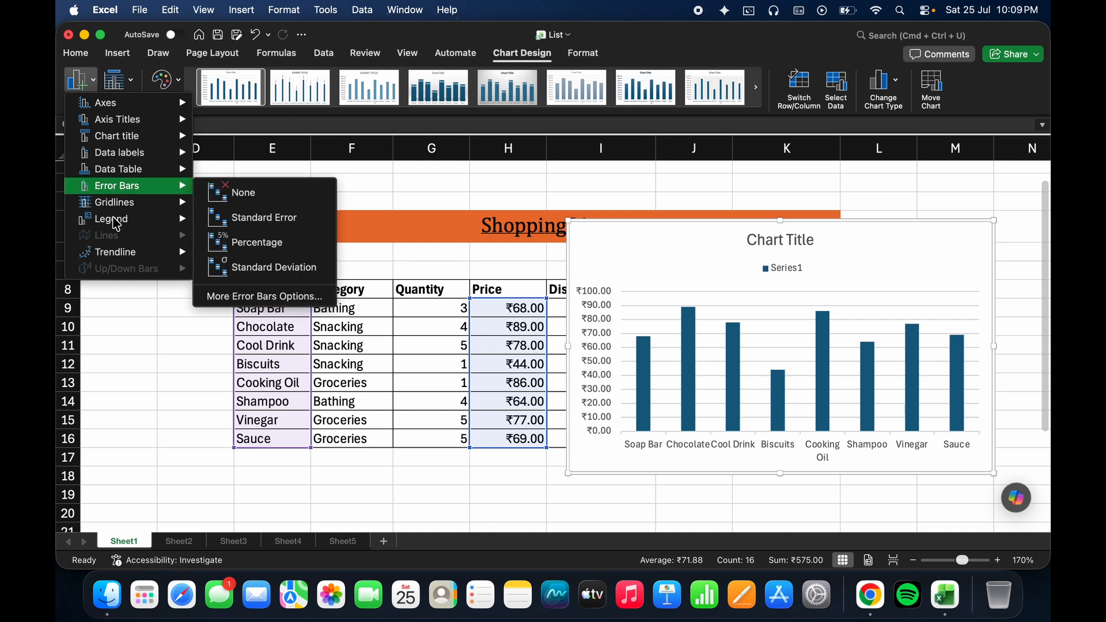
{"action": "mouse_move", "coordinate": [170, 220]}
{"action": "left_click", "coordinate": [215, 227]}
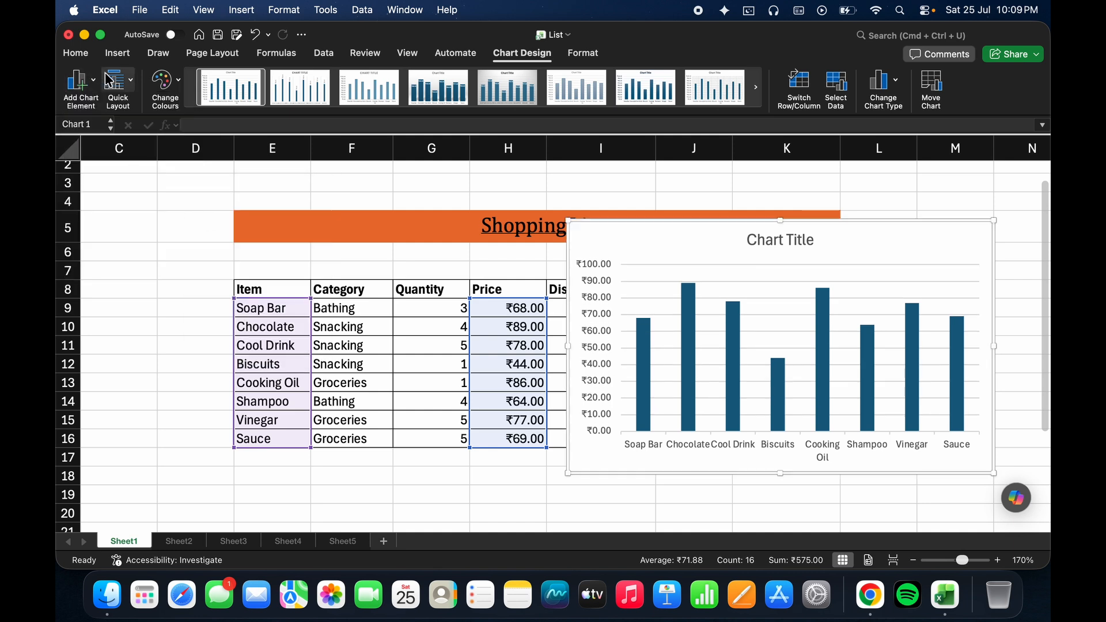
- Apply the quick layout that has data labels above the columns, a legend under the title and no vertical axis
{"action": "left_click", "coordinate": [128, 86]}
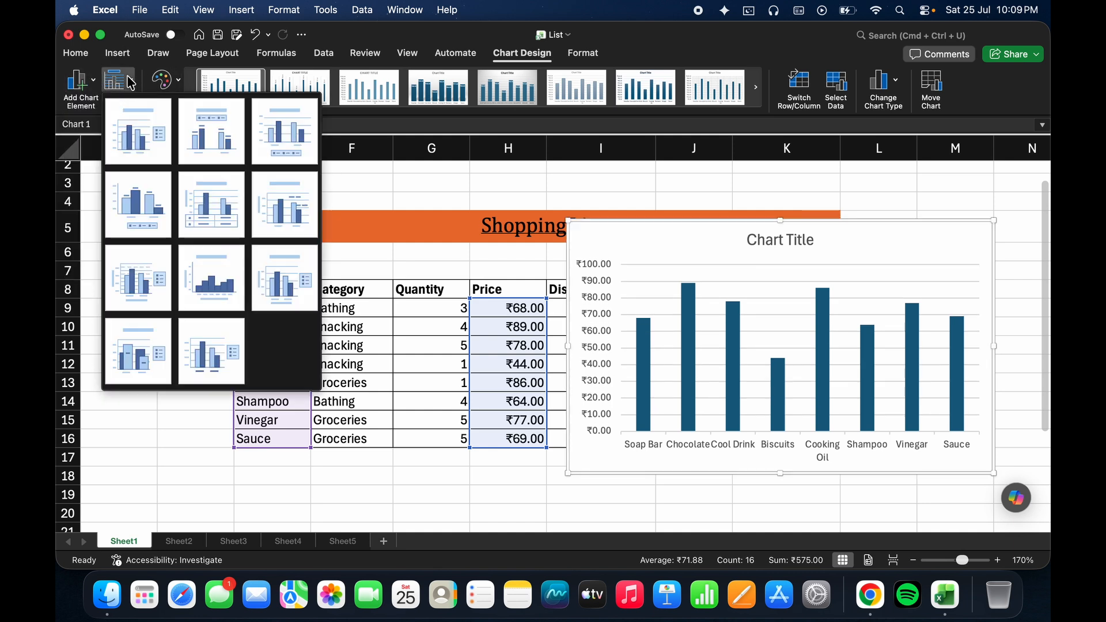
{"action": "left_click", "coordinate": [197, 198]}
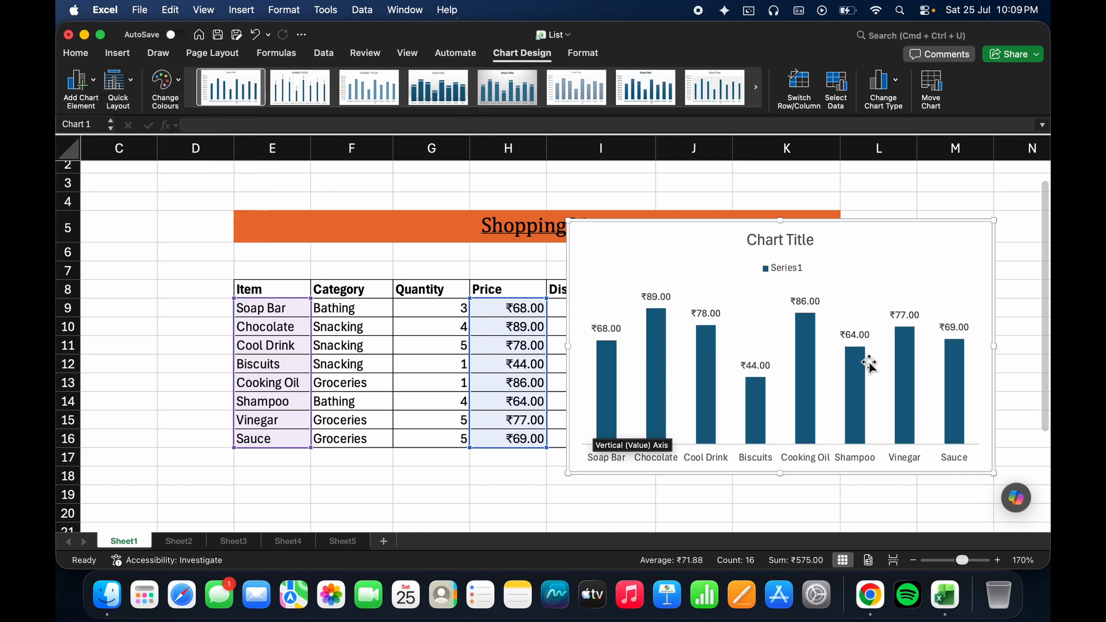
{"action": "left_click", "coordinate": [130, 83]}
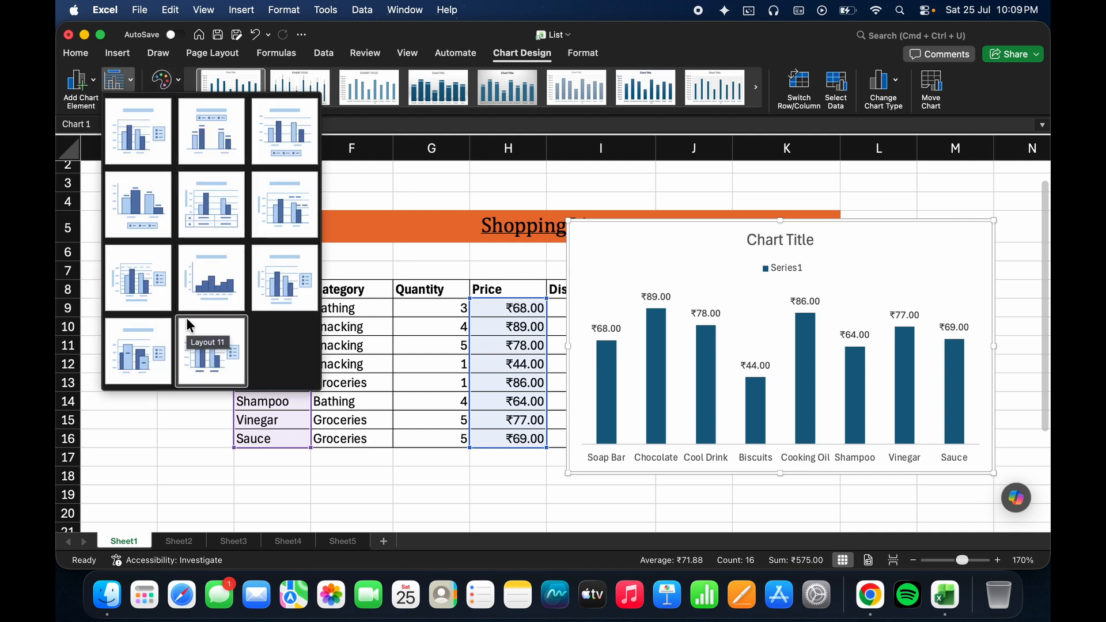
{"action": "left_click", "coordinate": [333, 177]}
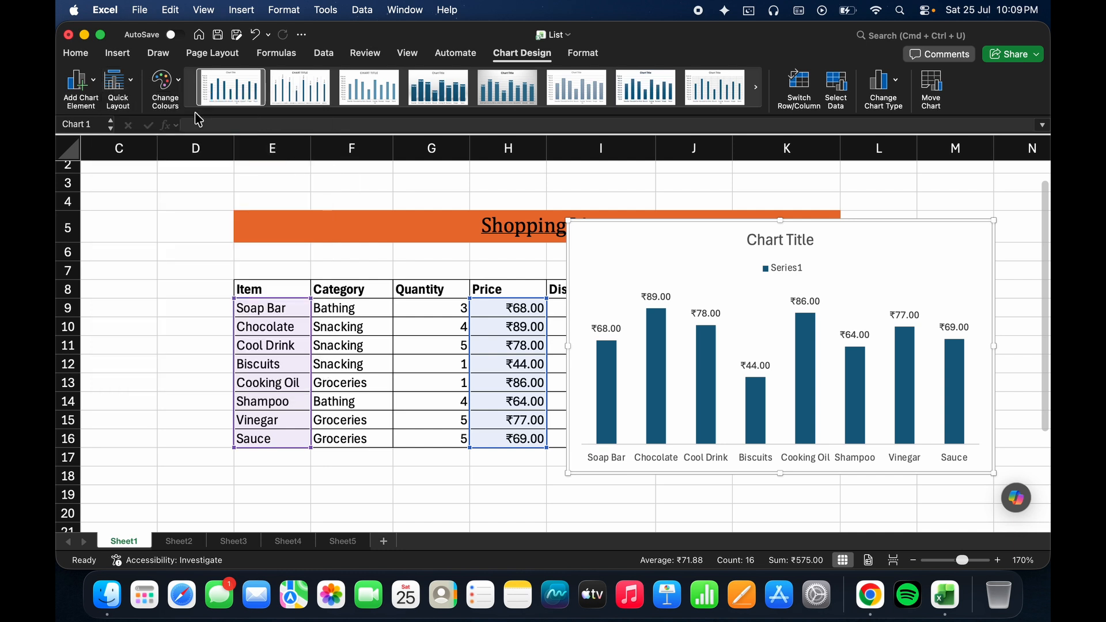
- Recolour the chart orange and compare several chart styles, keeping the sixth one with translucent, outlined columns
{"action": "left_click", "coordinate": [166, 81]}
{"action": "left_click", "coordinate": [194, 183]}
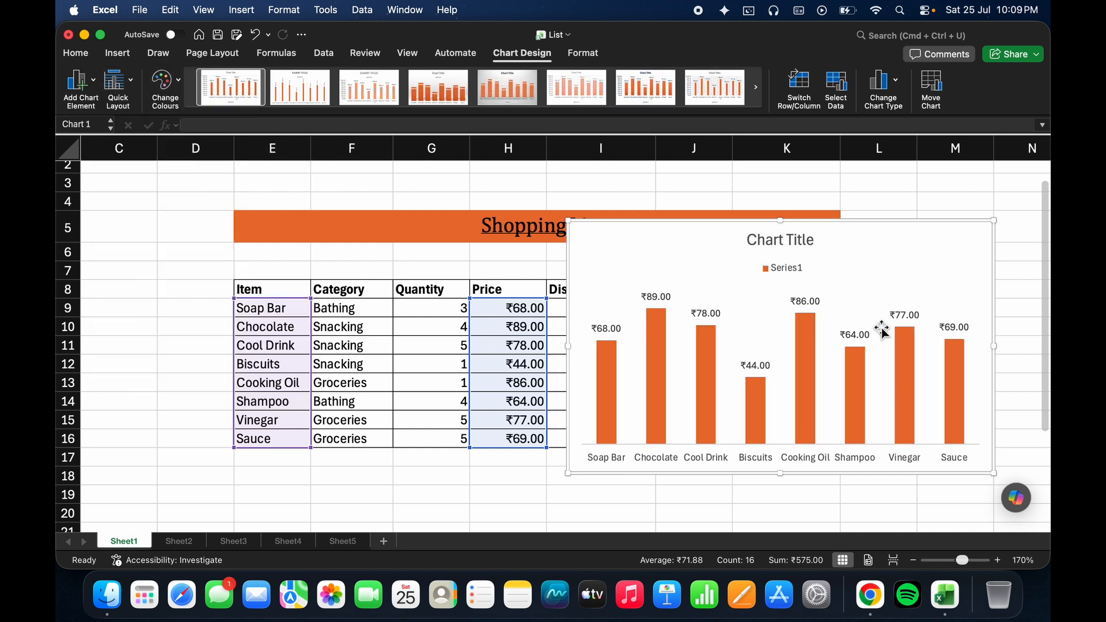
{"action": "left_click", "coordinate": [444, 95]}
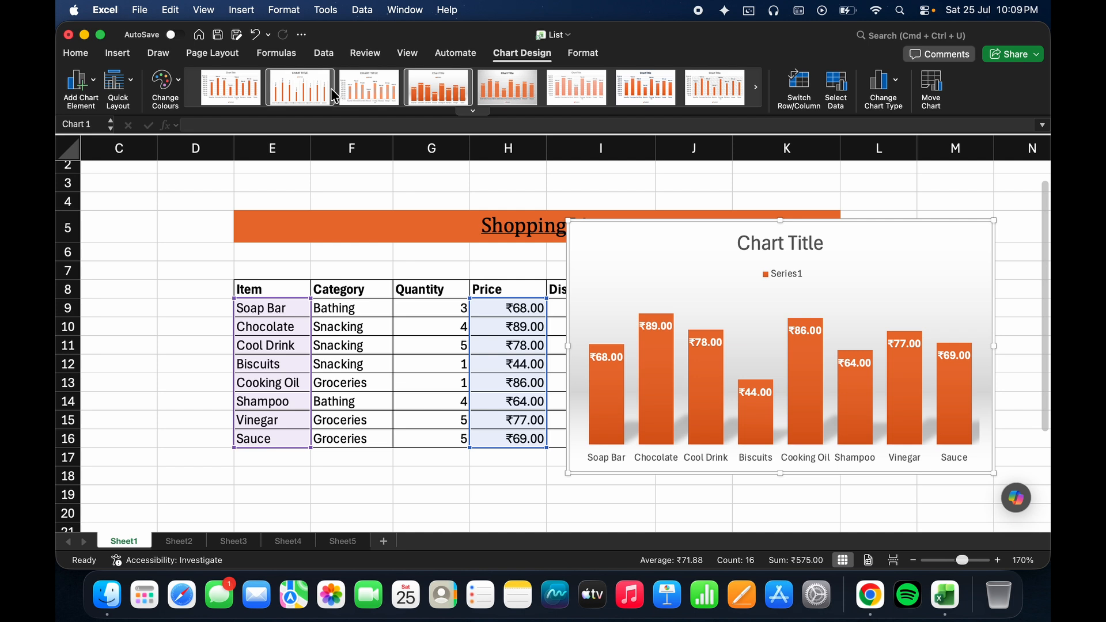
{"action": "left_click", "coordinate": [309, 91]}
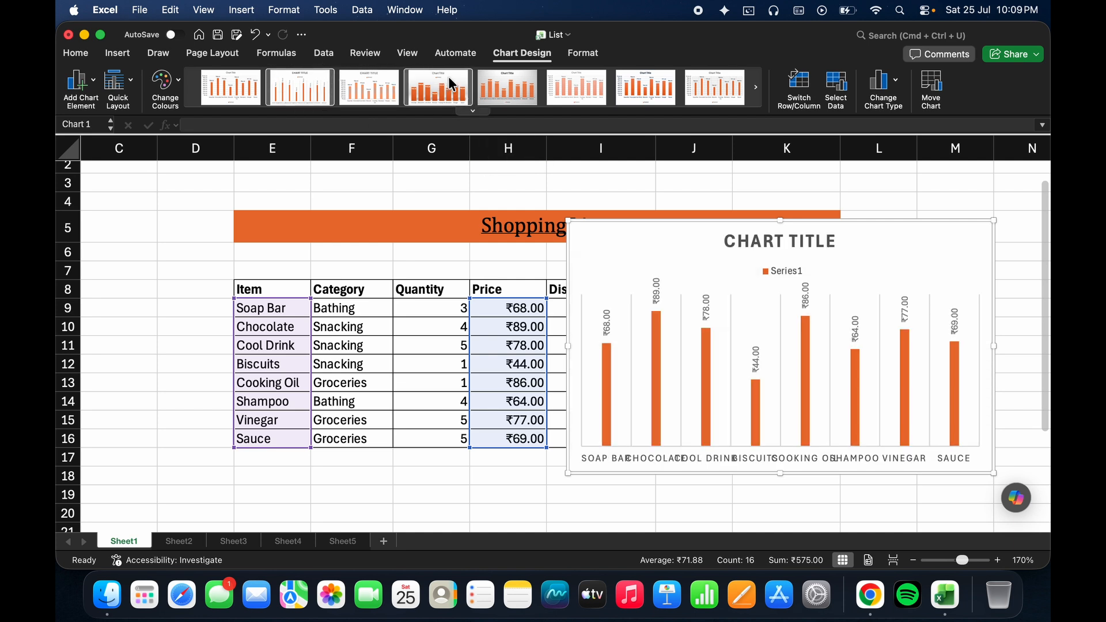
{"action": "left_click", "coordinate": [576, 87]}
{"action": "left_click", "coordinate": [499, 89]}
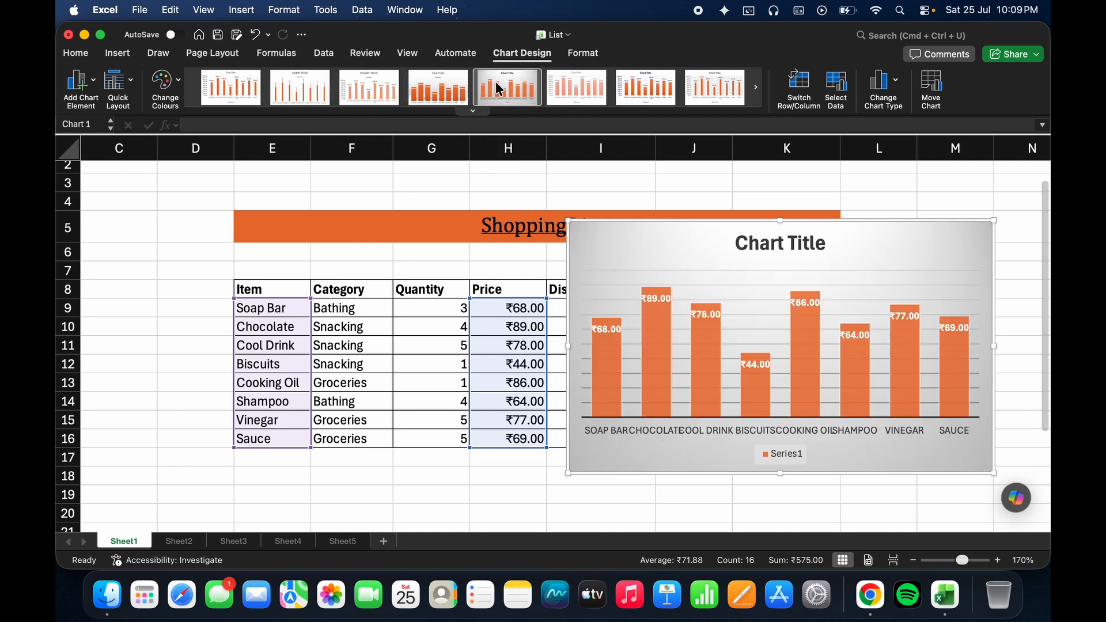
{"action": "left_click", "coordinate": [576, 90]}
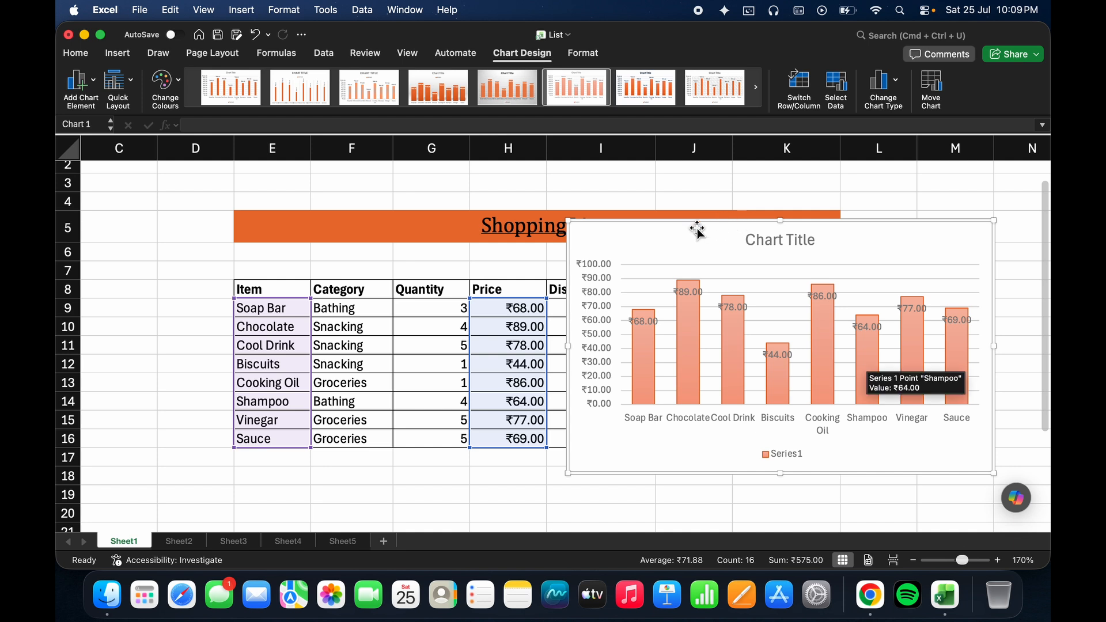
- Switch the chart's rows and columns and back again, and review its source data ranges without changing them
{"action": "left_click", "coordinate": [798, 108]}
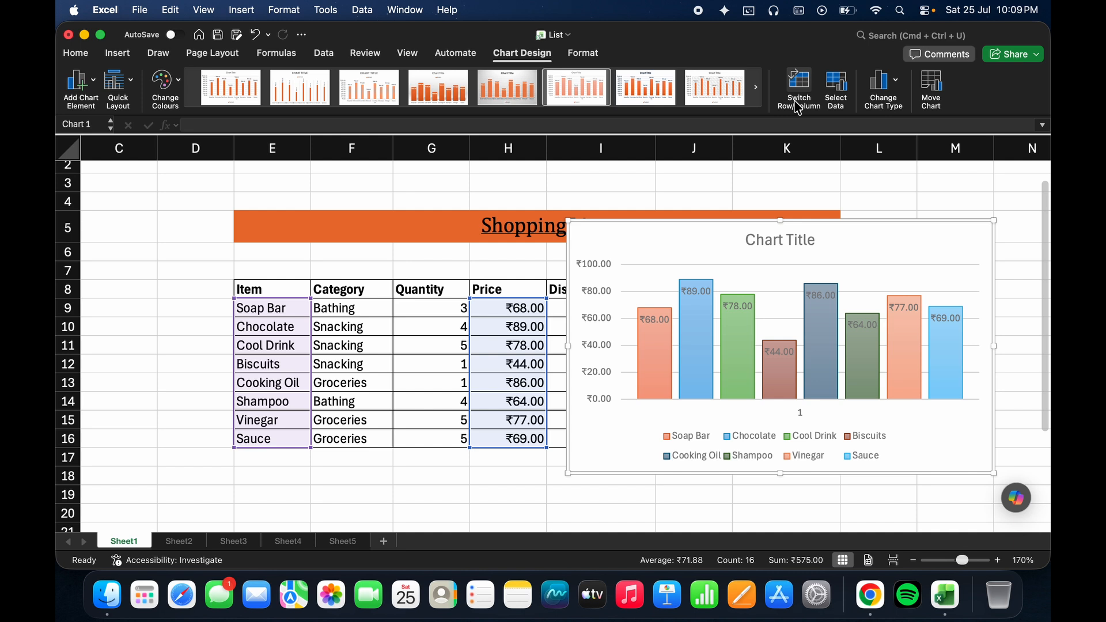
{"action": "left_click", "coordinate": [798, 108]}
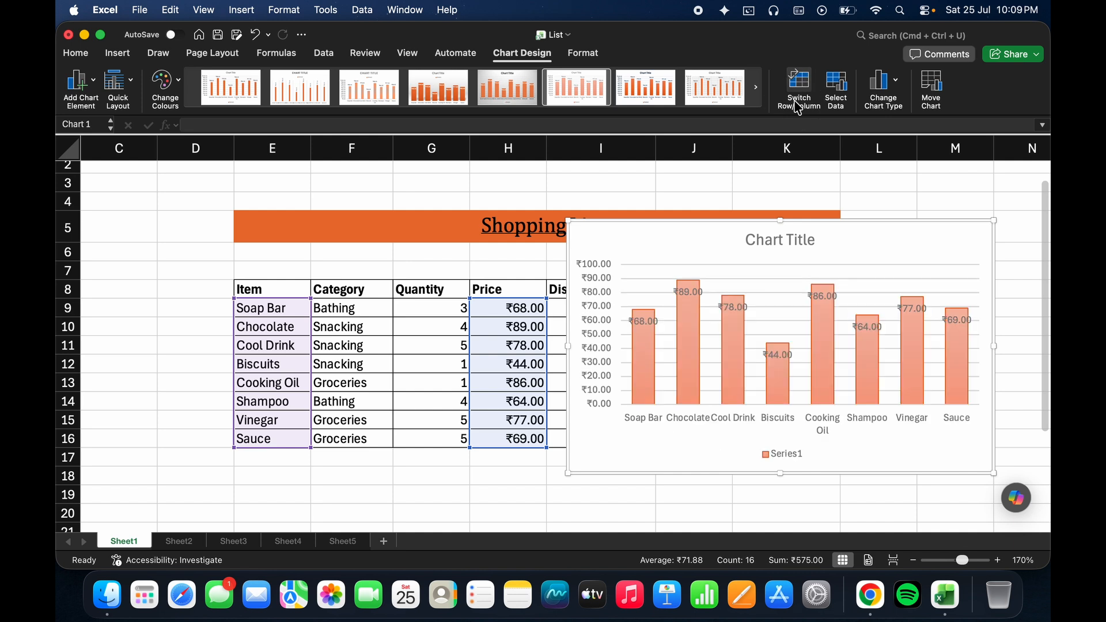
{"action": "left_click", "coordinate": [836, 92]}
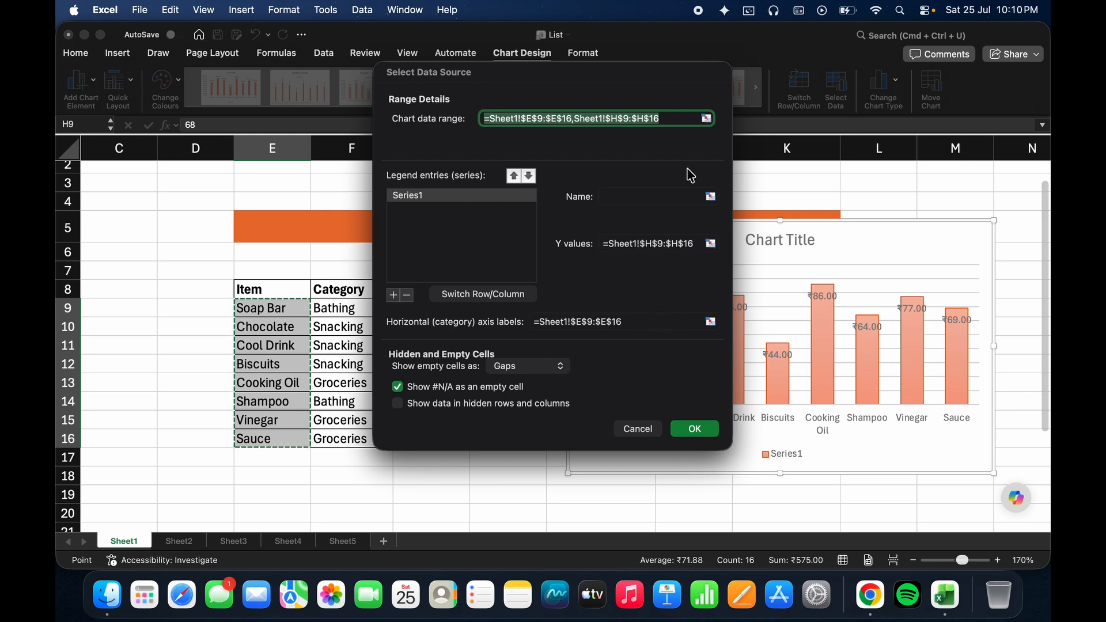
{"action": "left_click", "coordinate": [696, 429]}
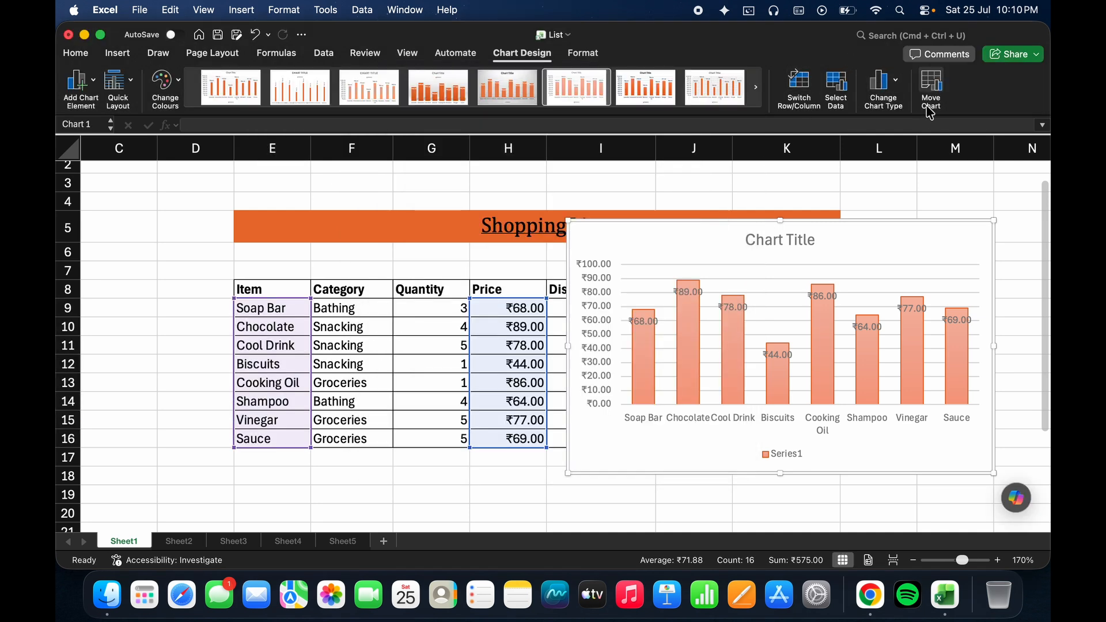
- Change the chart type to a 2D pie and apply the eighth style, with values and percentages on the slices
{"action": "left_click", "coordinate": [897, 82]}
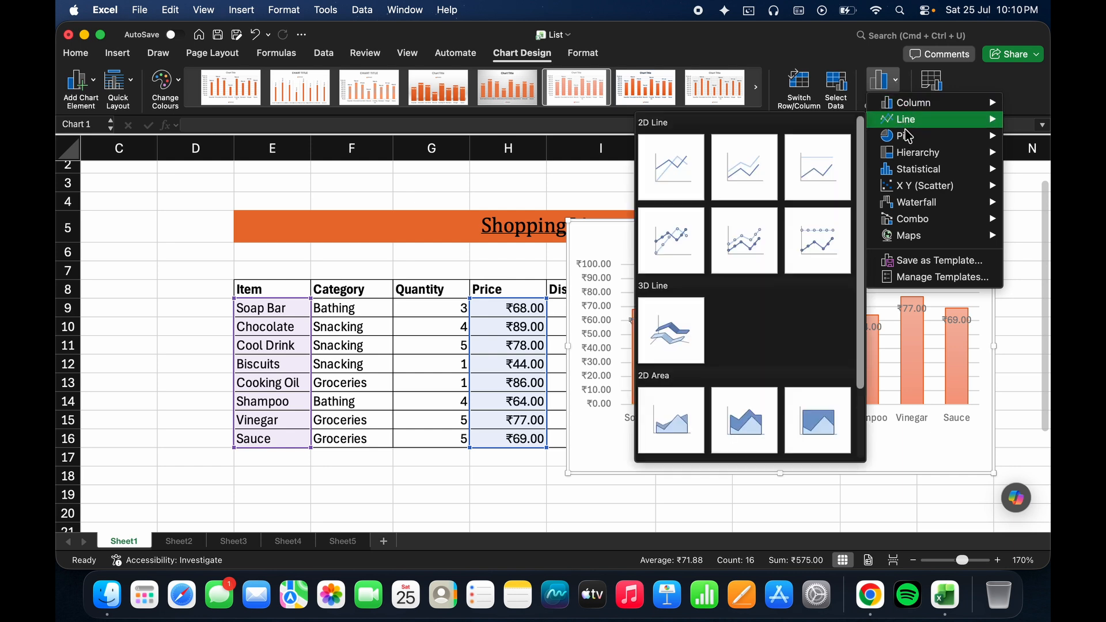
{"action": "mouse_move", "coordinate": [907, 142]}
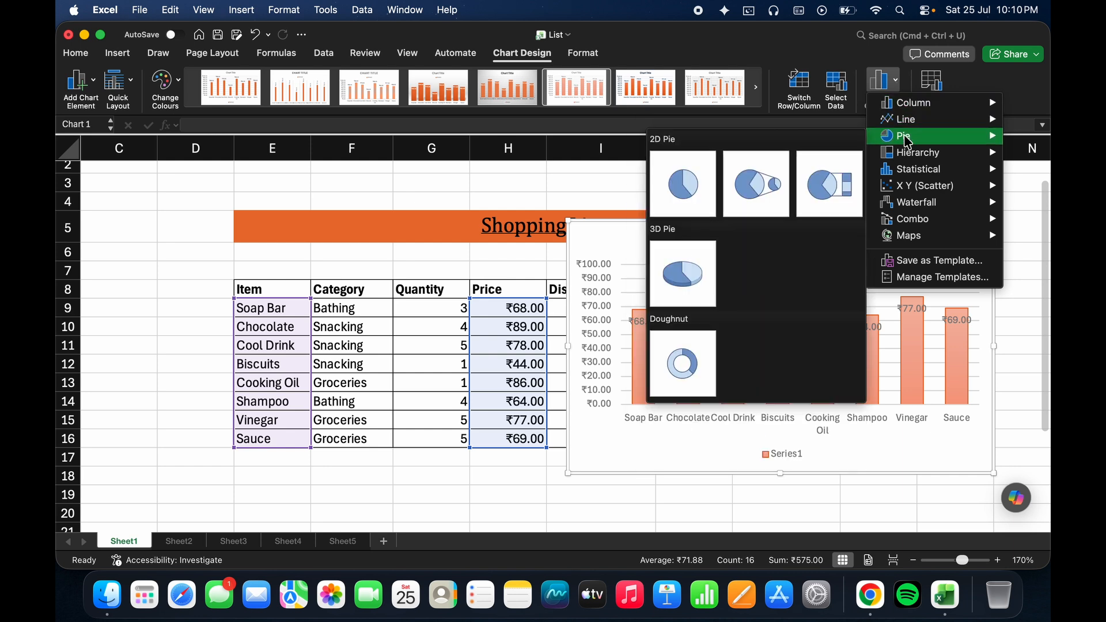
{"action": "left_click", "coordinate": [683, 183]}
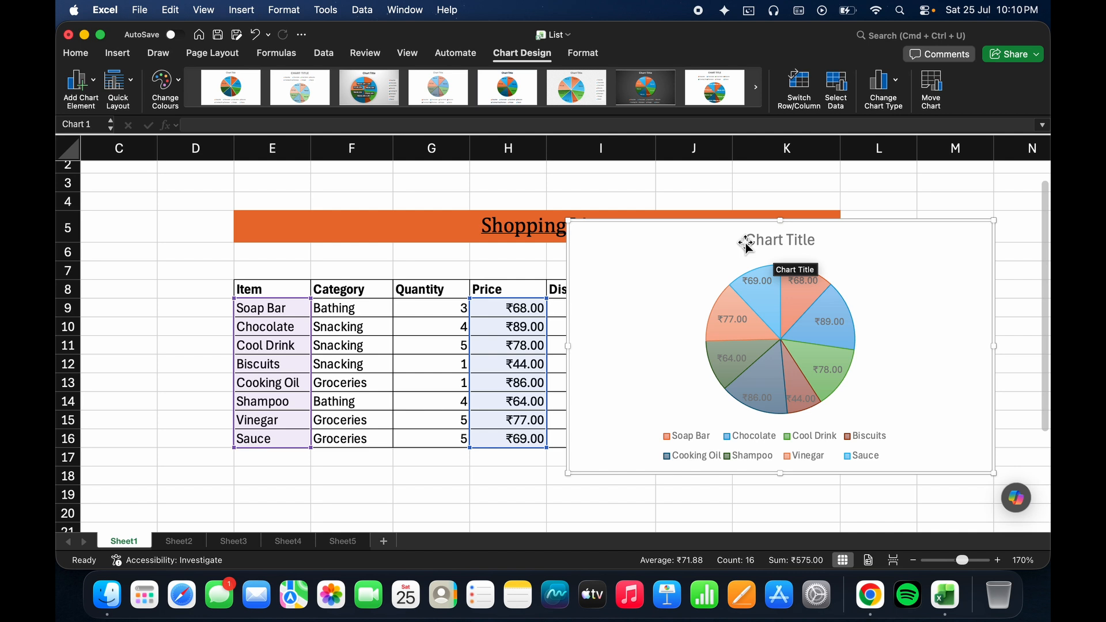
{"action": "left_click", "coordinate": [715, 87]}
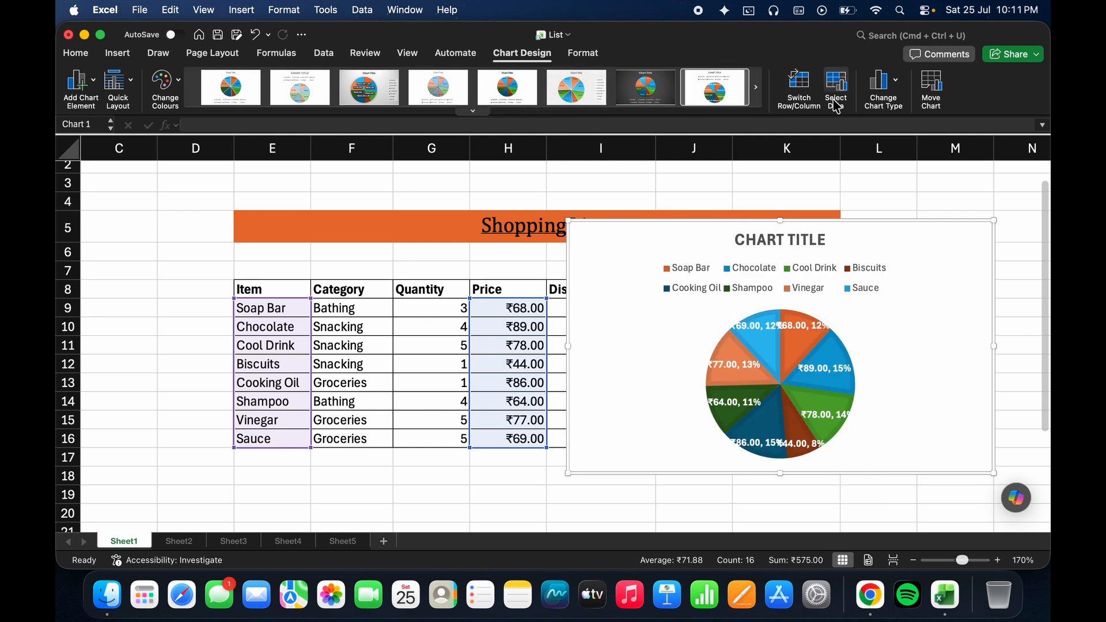
- Move the pie chart into Sheet5 as an object, and look at Sheet1 and Sheet2 to check where the chart is
{"action": "left_click", "coordinate": [939, 103]}
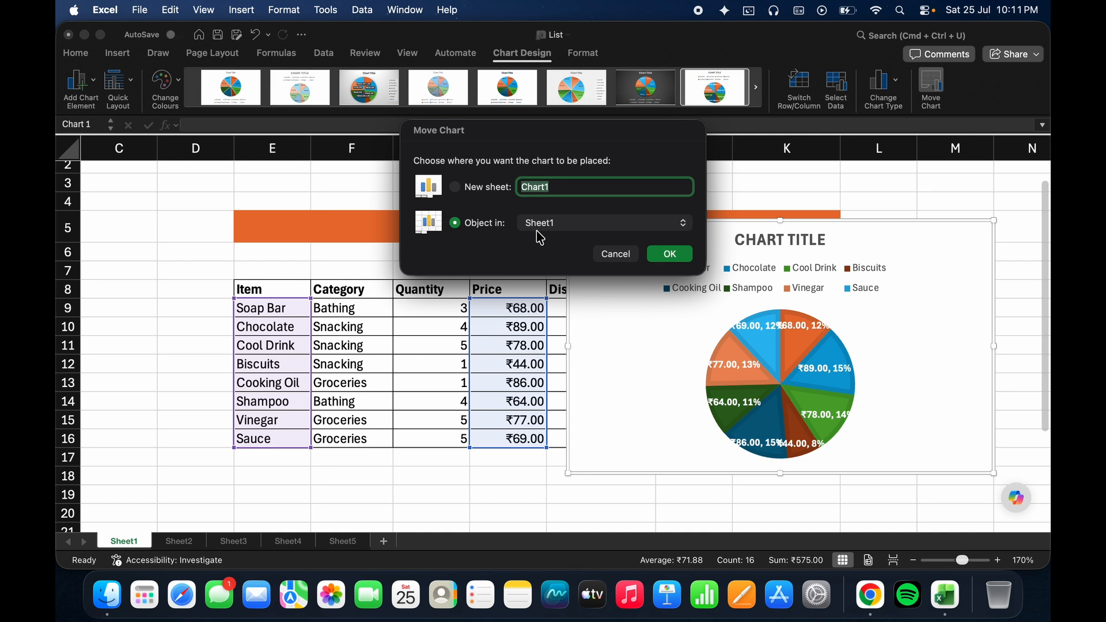
{"action": "left_click", "coordinate": [457, 189]}
{"action": "left_click", "coordinate": [634, 236]}
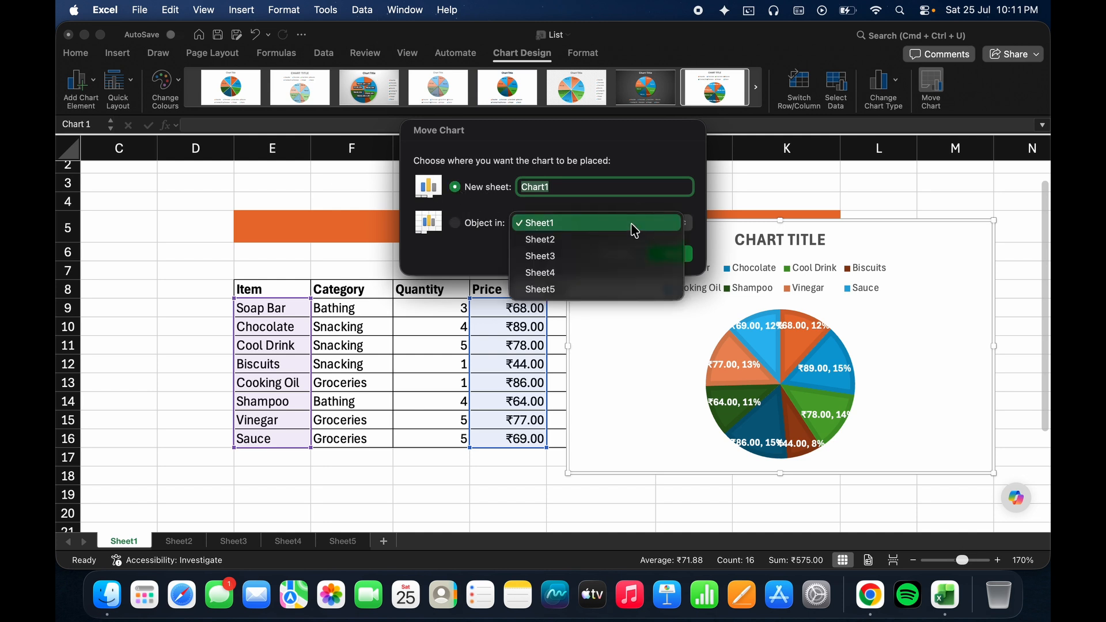
{"action": "left_click", "coordinate": [603, 289]}
{"action": "left_click", "coordinate": [662, 253]}
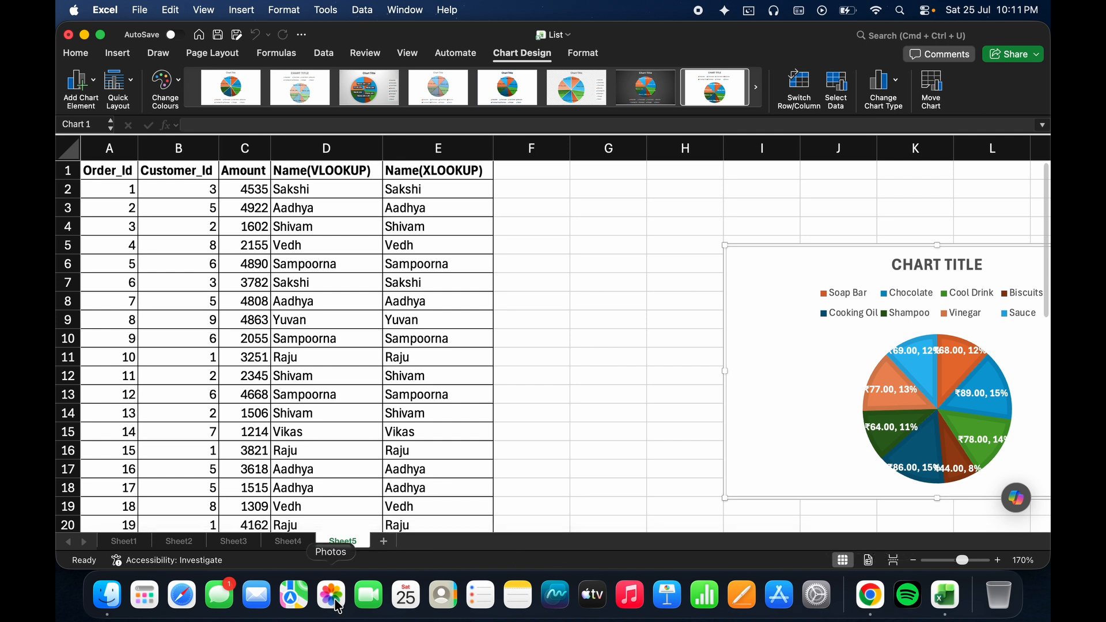
{"action": "left_click", "coordinate": [141, 543]}
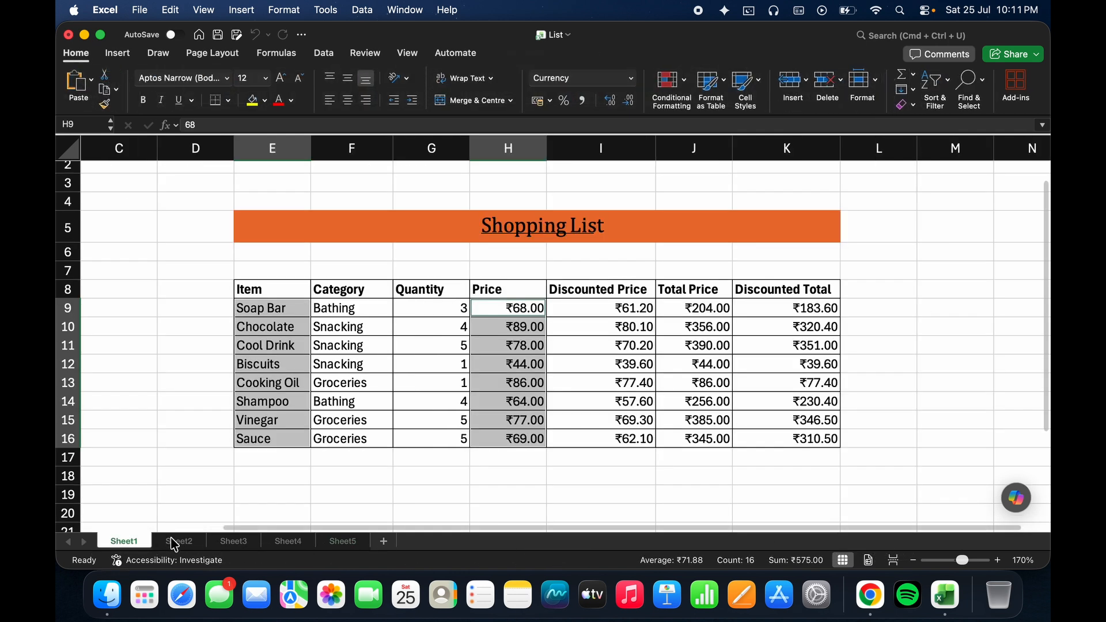
{"action": "left_click", "coordinate": [175, 541]}
{"action": "left_click", "coordinate": [143, 542]}
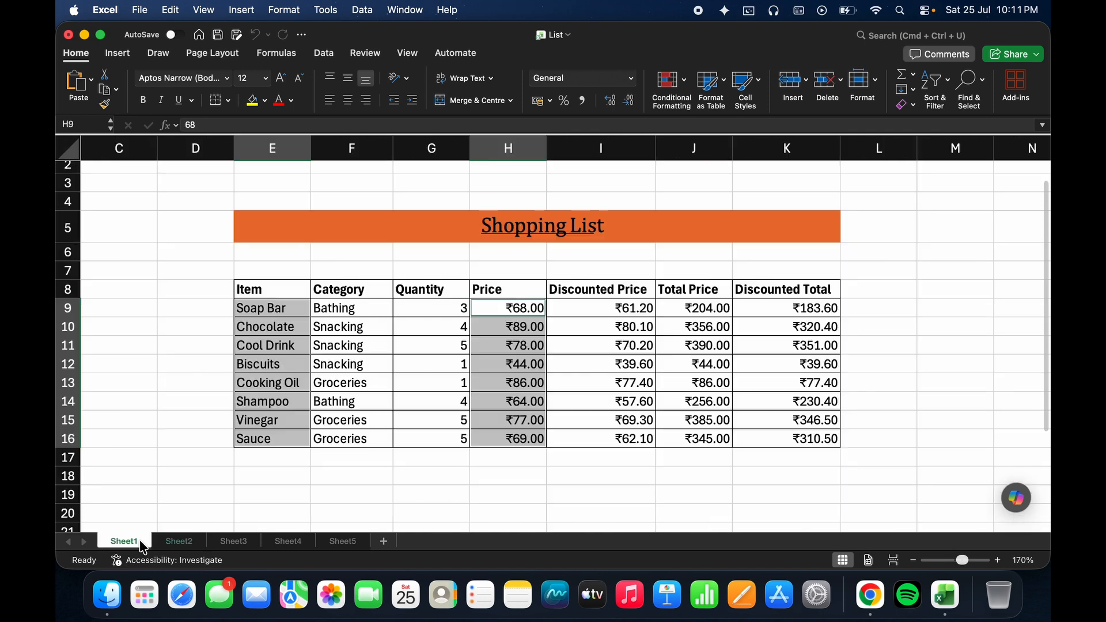
- Move the pie chart from Sheet5 back into Sheet1 as an object and place it over columns I to M beside the Price column
{"action": "left_click", "coordinate": [349, 543]}
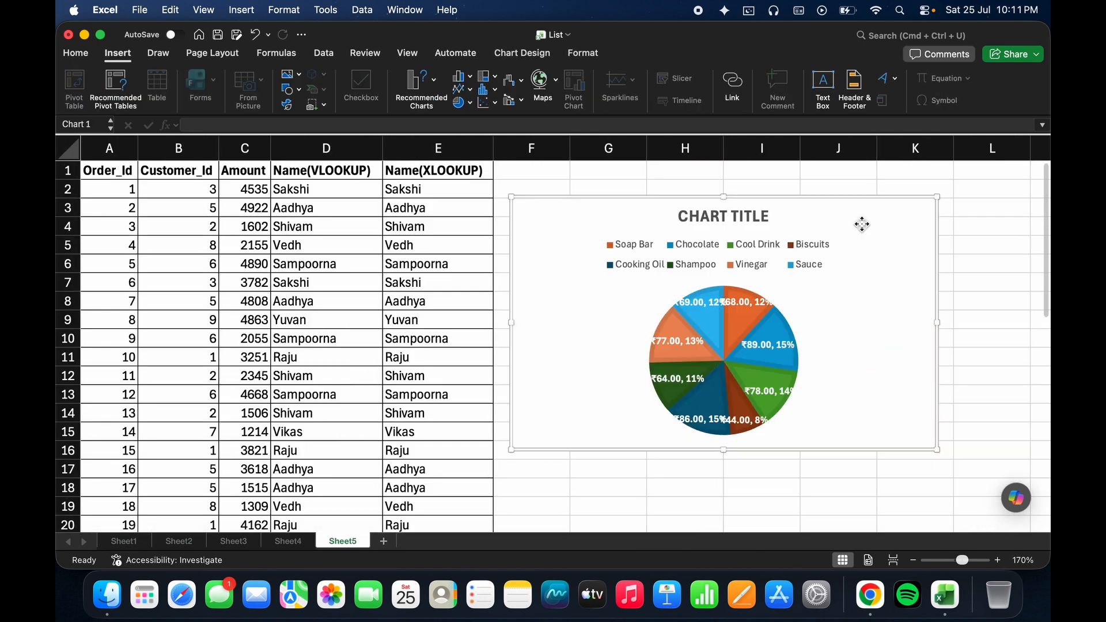
{"action": "right_click", "coordinate": [862, 225]}
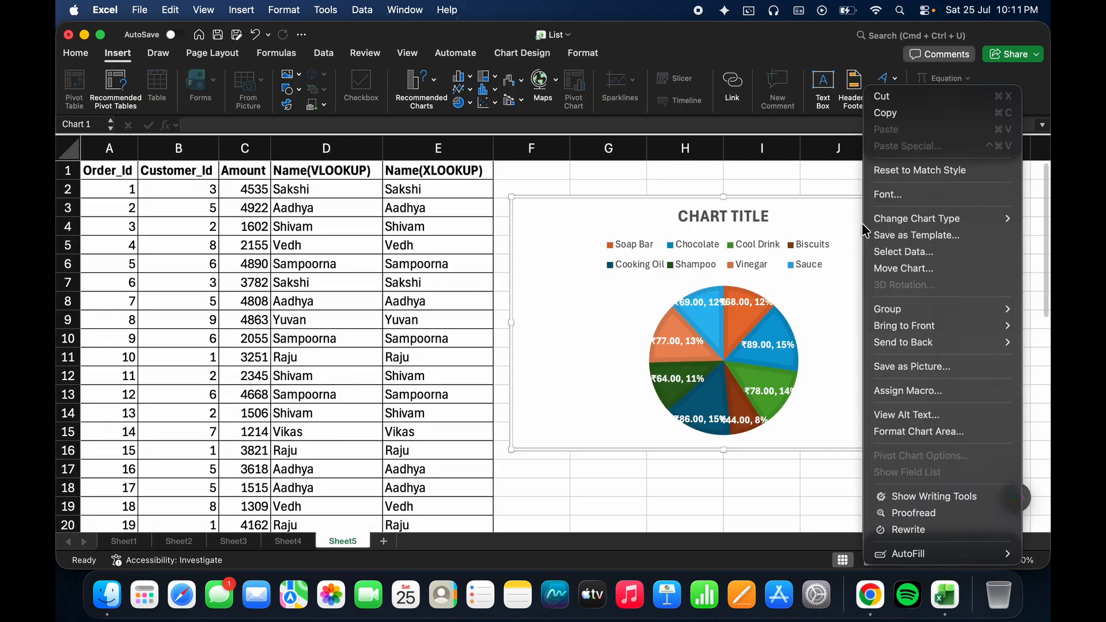
{"action": "left_click", "coordinate": [916, 269]}
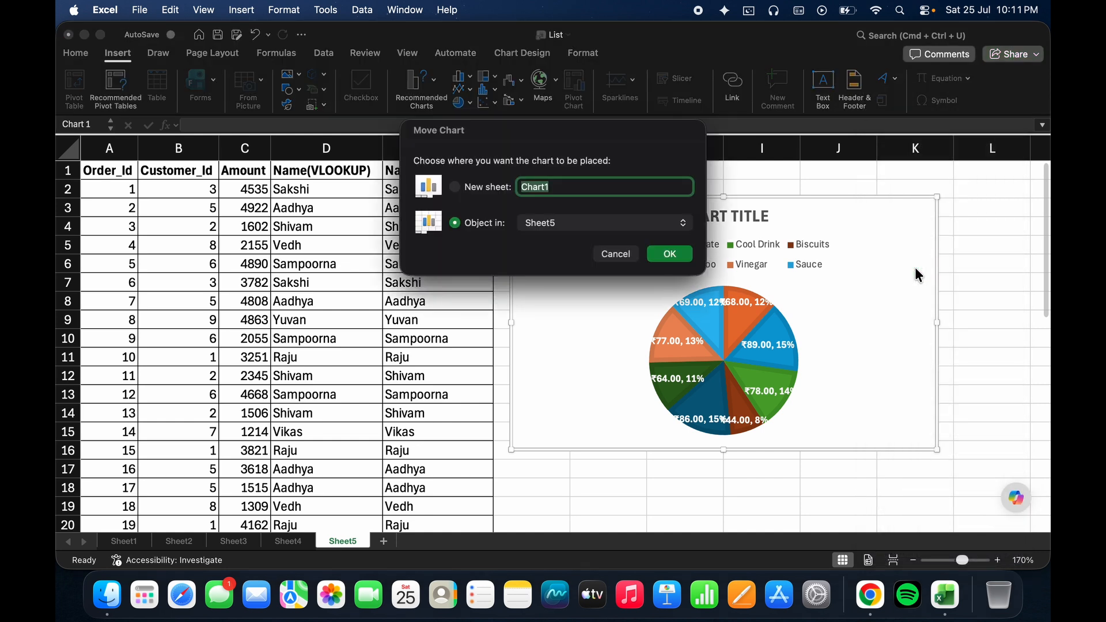
{"action": "left_click", "coordinate": [569, 227]}
{"action": "left_click", "coordinate": [568, 155]}
{"action": "left_click", "coordinate": [669, 257]}
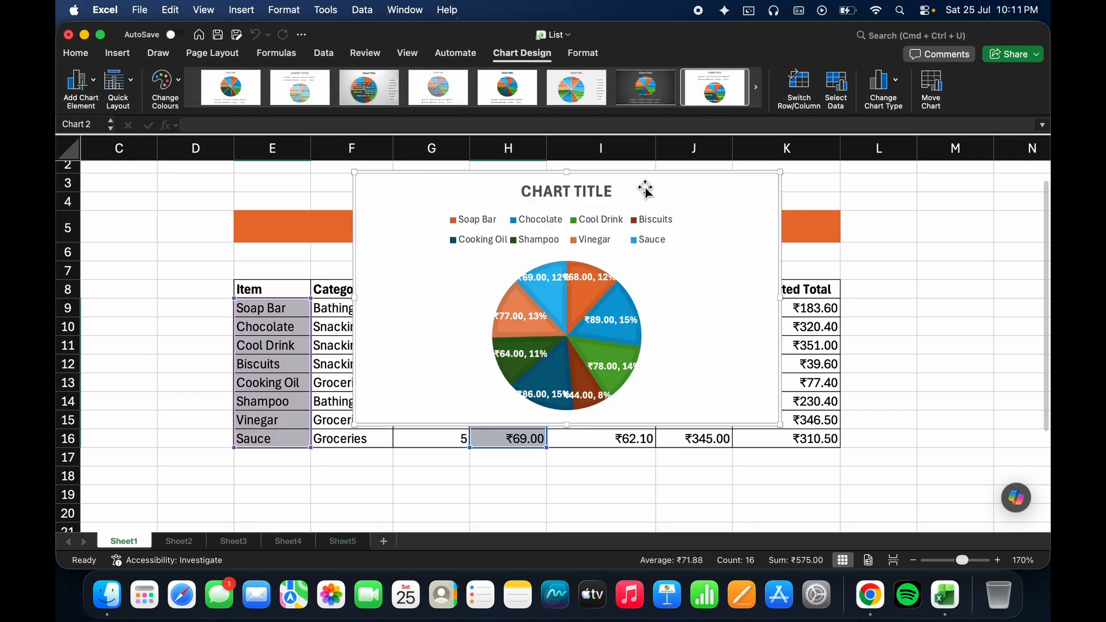
{"action": "left_click_drag", "start_coordinate": [643, 183], "coordinate": [850, 237]}
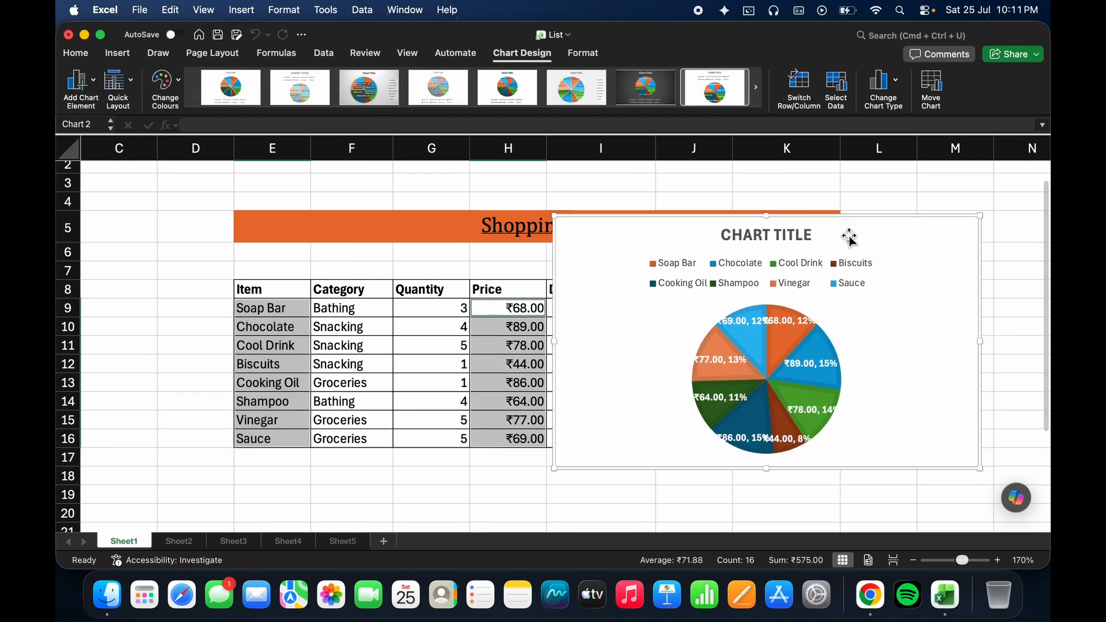
- Change the pie chart to a 2D stacked column chart, and delete the chart from Sheet1
{"action": "left_click", "coordinate": [899, 89]}
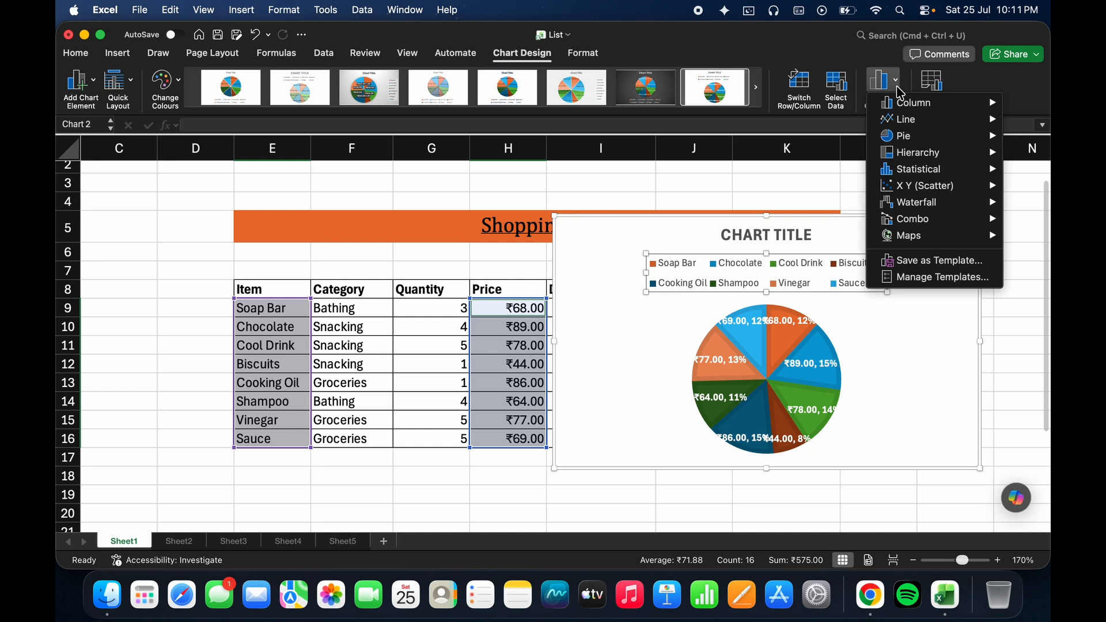
{"action": "mouse_move", "coordinate": [916, 122]}
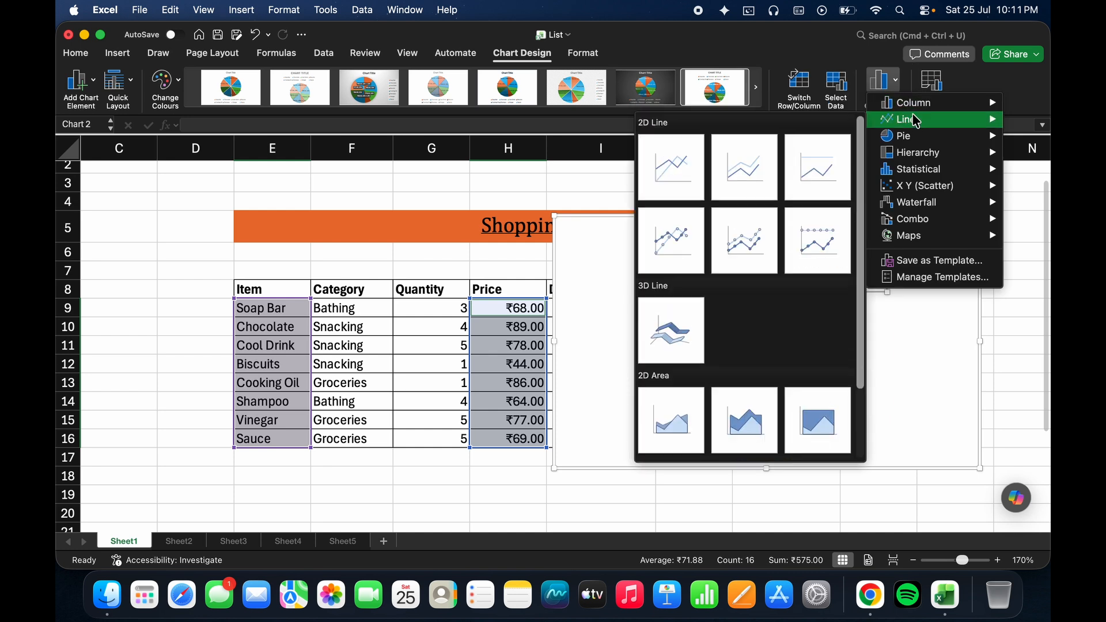
{"action": "mouse_move", "coordinate": [910, 103]}
{"action": "left_click", "coordinate": [749, 161]}
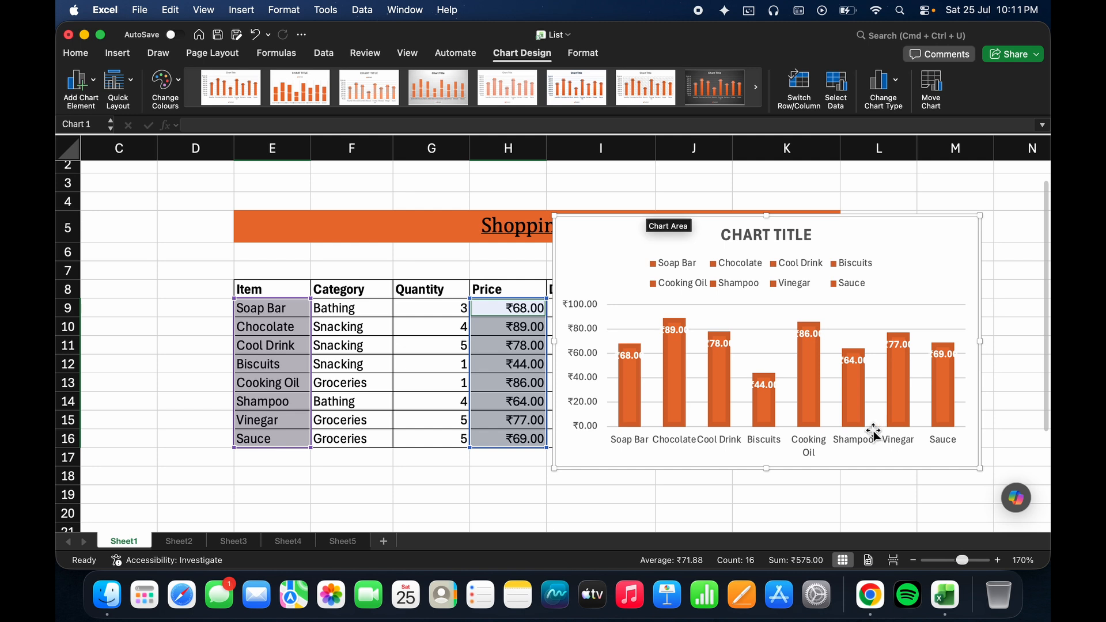
{"action": "left_click", "coordinate": [640, 252]}
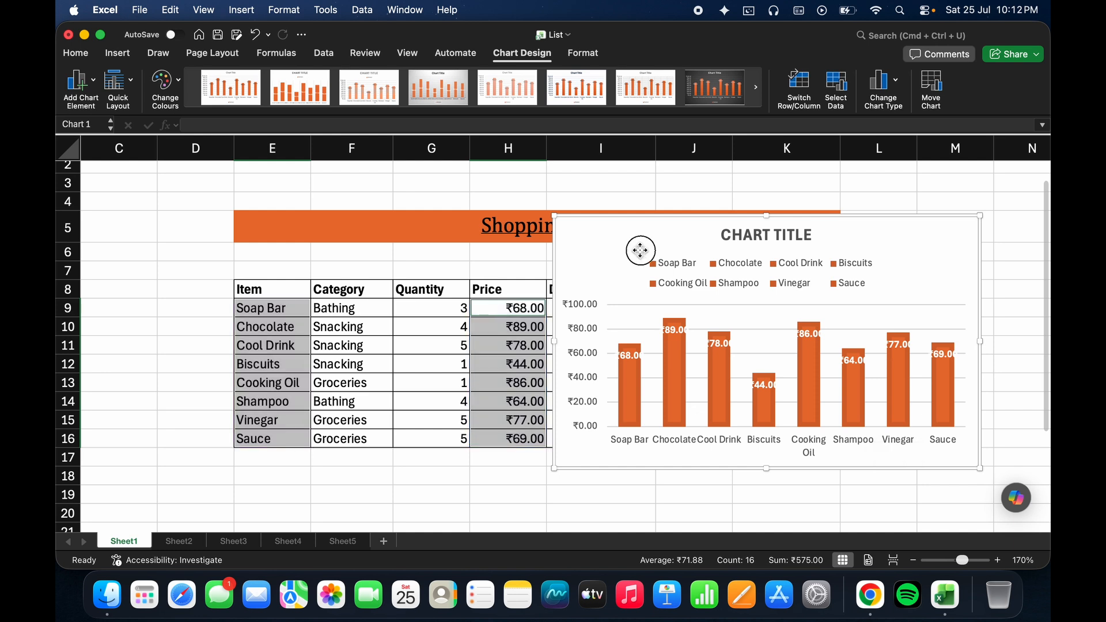
{"action": "key", "text": "Delete"}
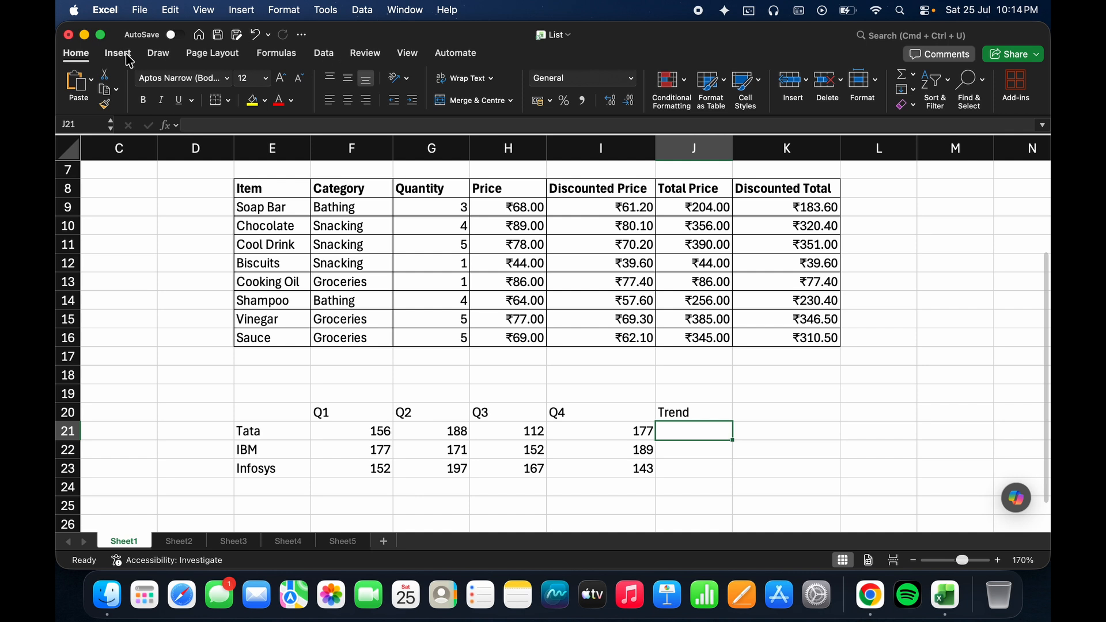
- Insert a line sparkline in J21 from the quarterly data F21:I21 and fill it down the Trend column to J23
{"action": "left_click", "coordinate": [128, 58]}
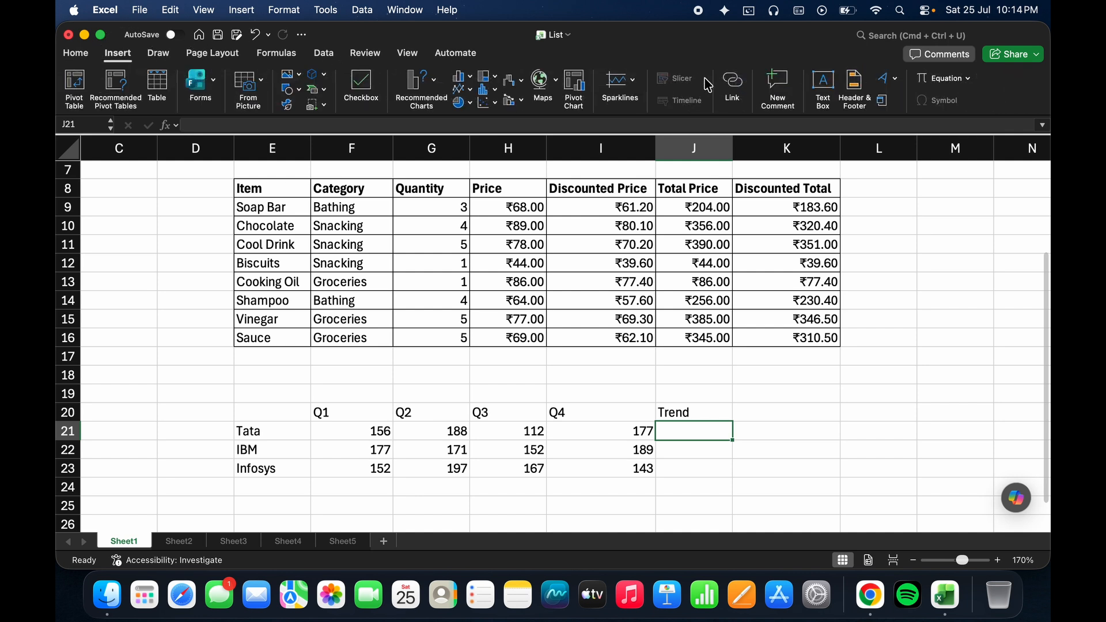
{"action": "left_click", "coordinate": [623, 94]}
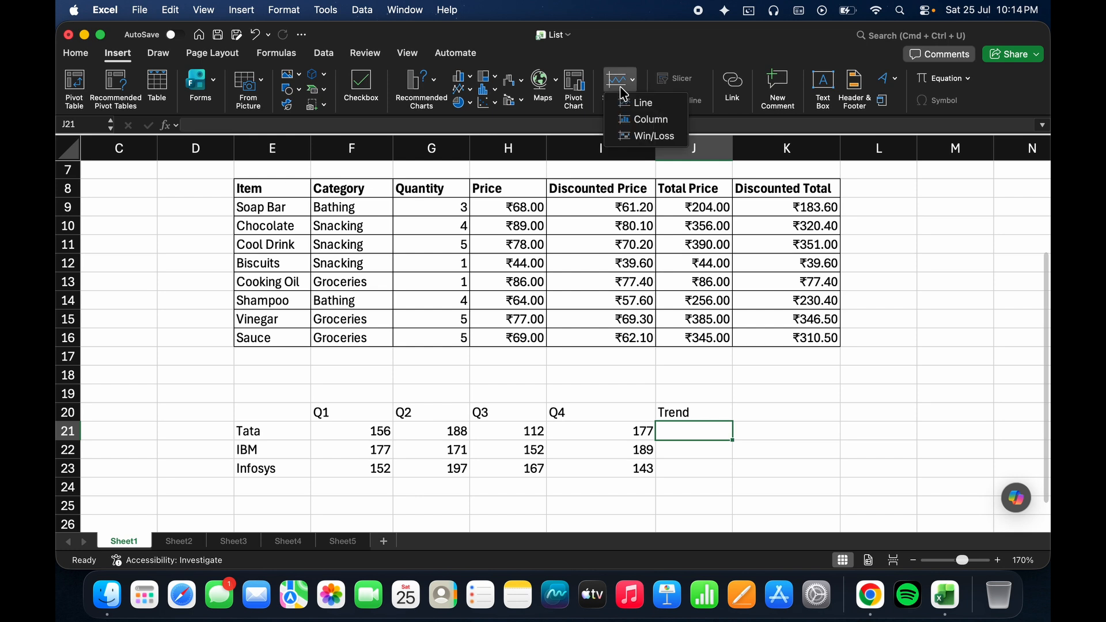
{"action": "left_click", "coordinate": [645, 101]}
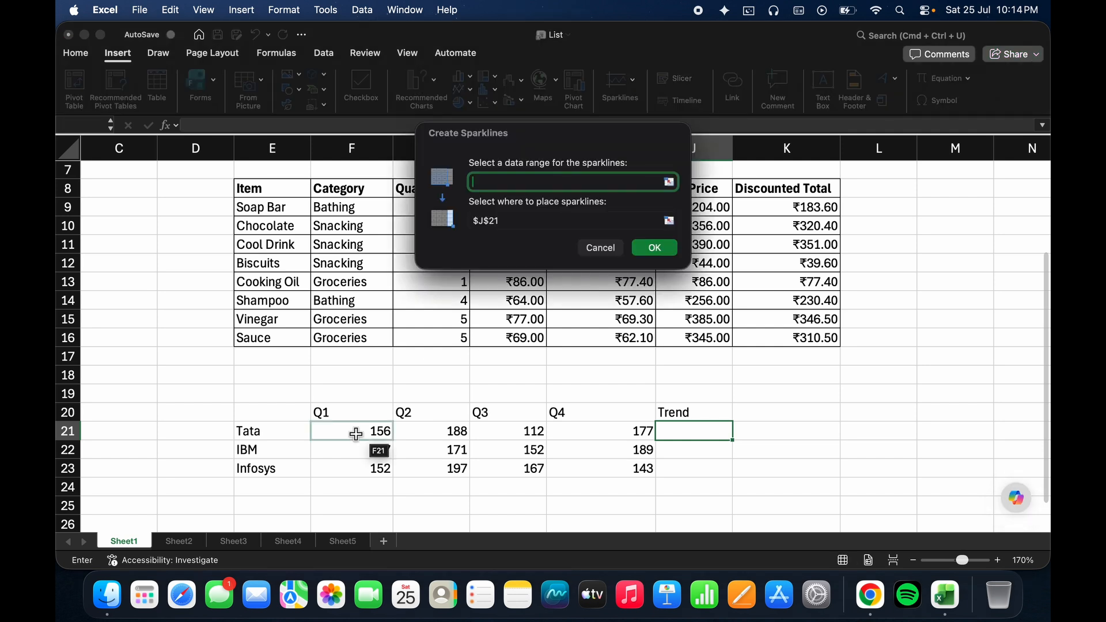
{"action": "left_click_drag", "start_coordinate": [356, 433], "coordinate": [610, 431]}
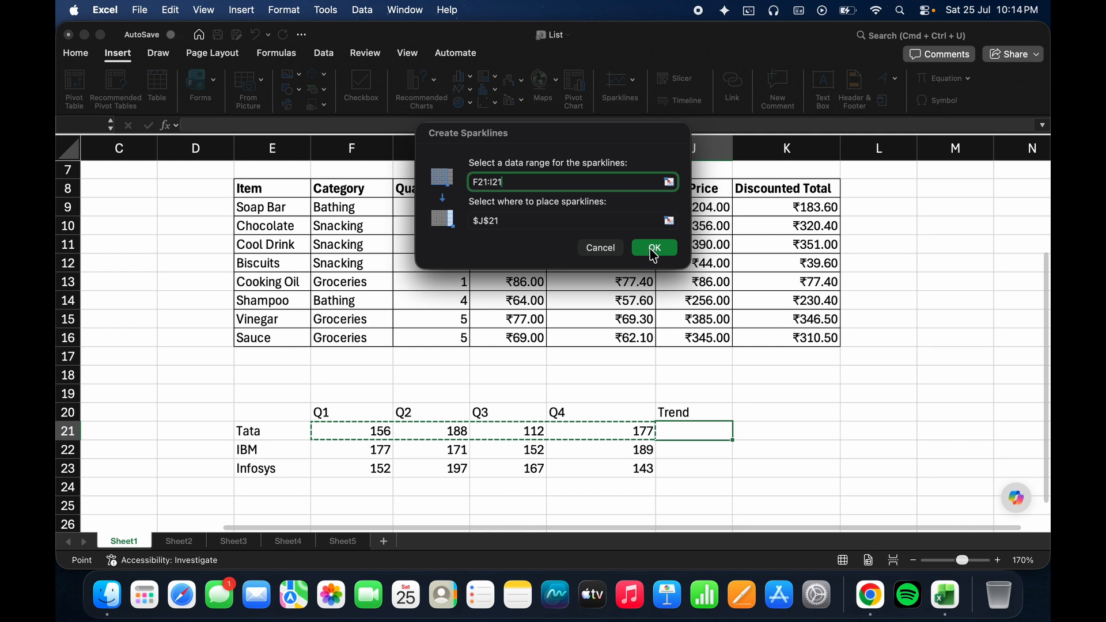
{"action": "left_click", "coordinate": [669, 220]}
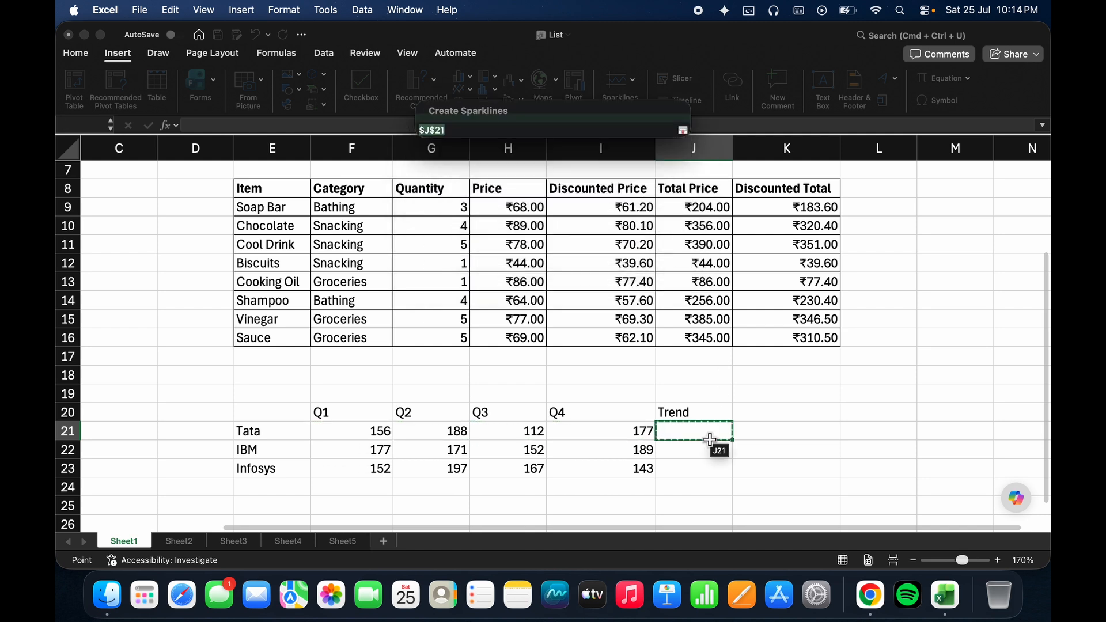
{"action": "left_click", "coordinate": [711, 439]}
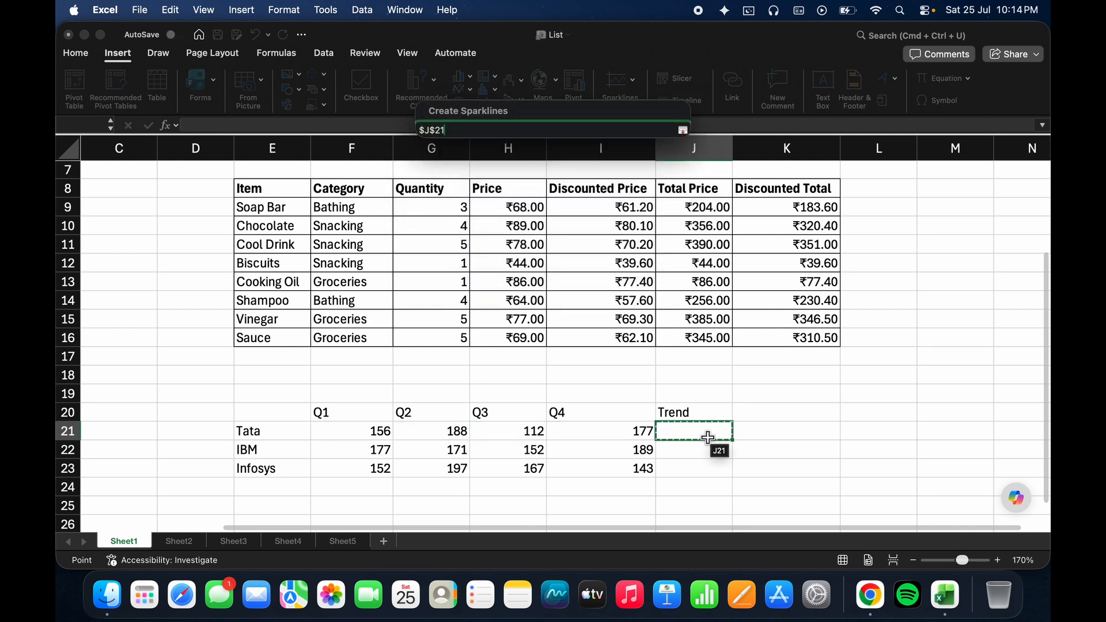
{"action": "left_click", "coordinate": [683, 132]}
{"action": "left_click", "coordinate": [661, 248]}
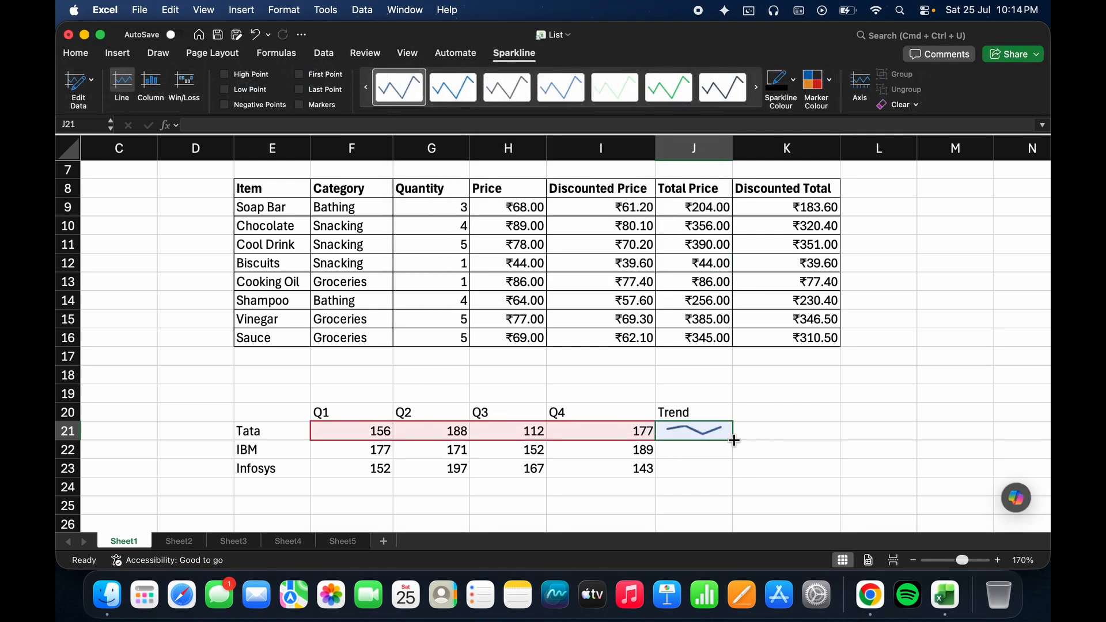
{"action": "left_click_drag", "start_coordinate": [734, 440], "coordinate": [731, 476]}
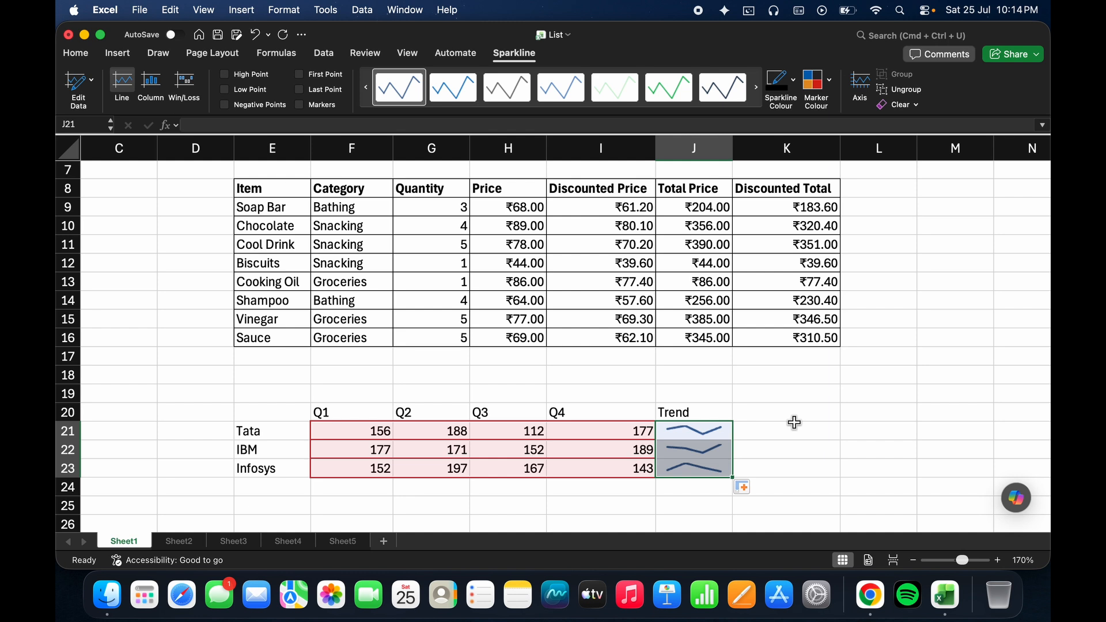
{"action": "left_click", "coordinate": [795, 422]}
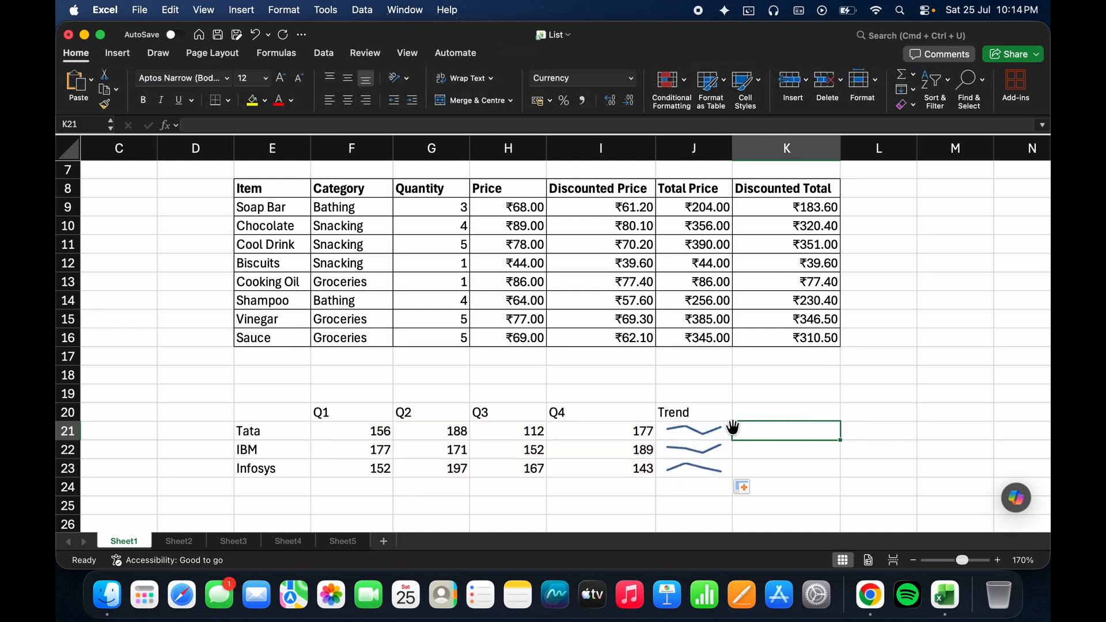